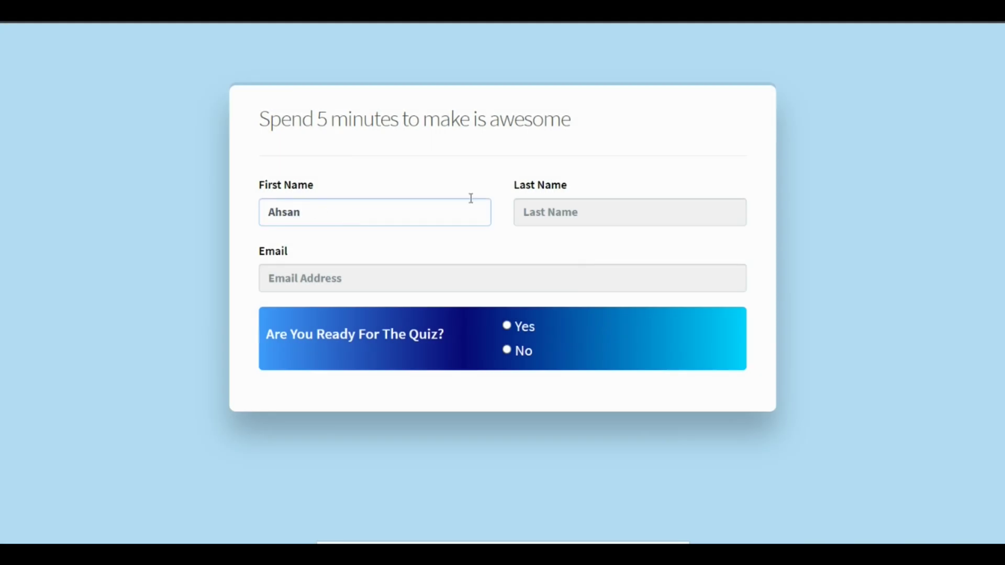
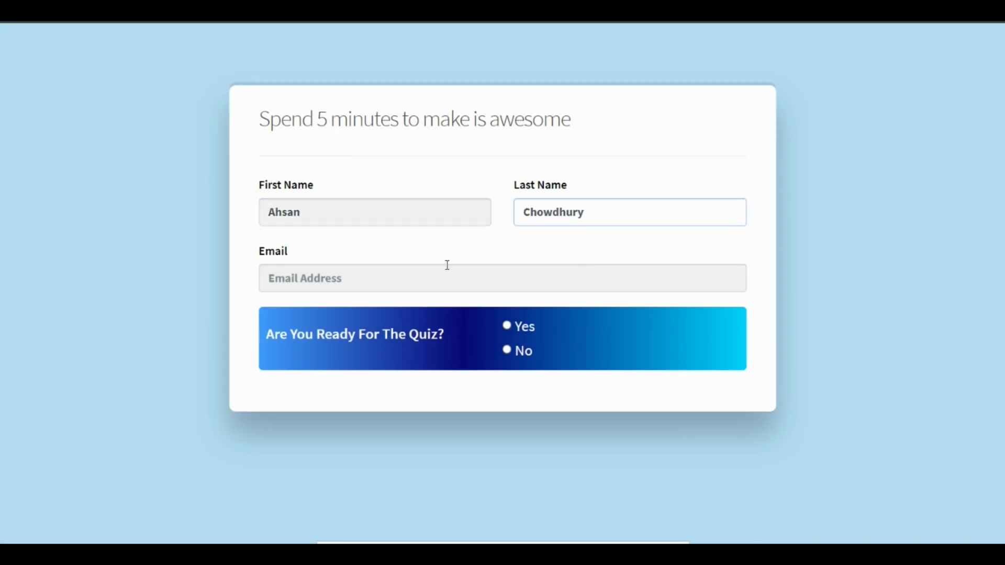
# Step: Enter the respondent's name and email address, and answer Yes to being ready for the quiz
pyautogui.click(444, 272)
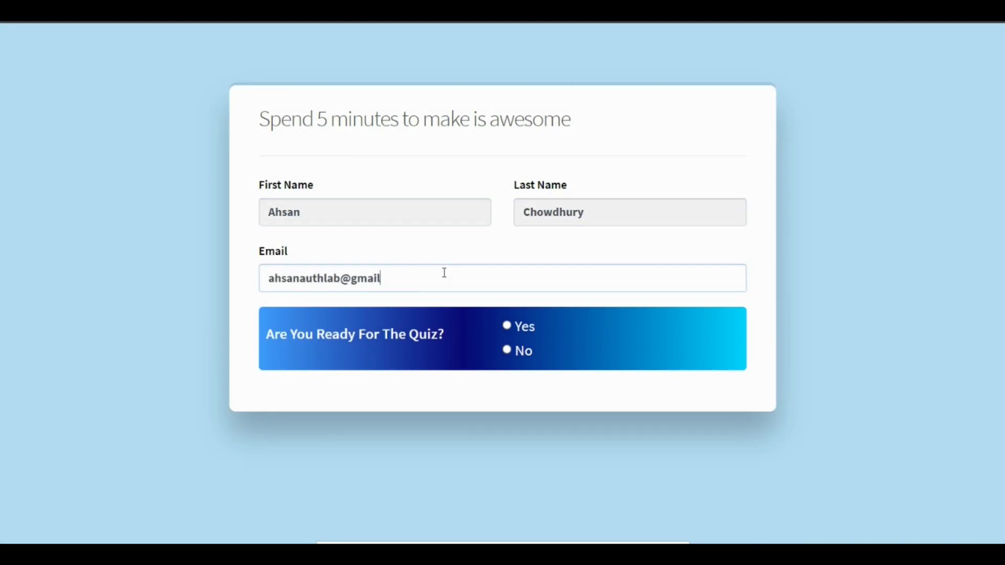
pyautogui.click(506, 326)
# Step: Answer Russia, Hypertext Markup Language and Mark Zuckerberg to the first three quiz questions
pyautogui.scroll(-4, 358, 341)
pyautogui.click(358, 341)
pyautogui.click(288, 400)
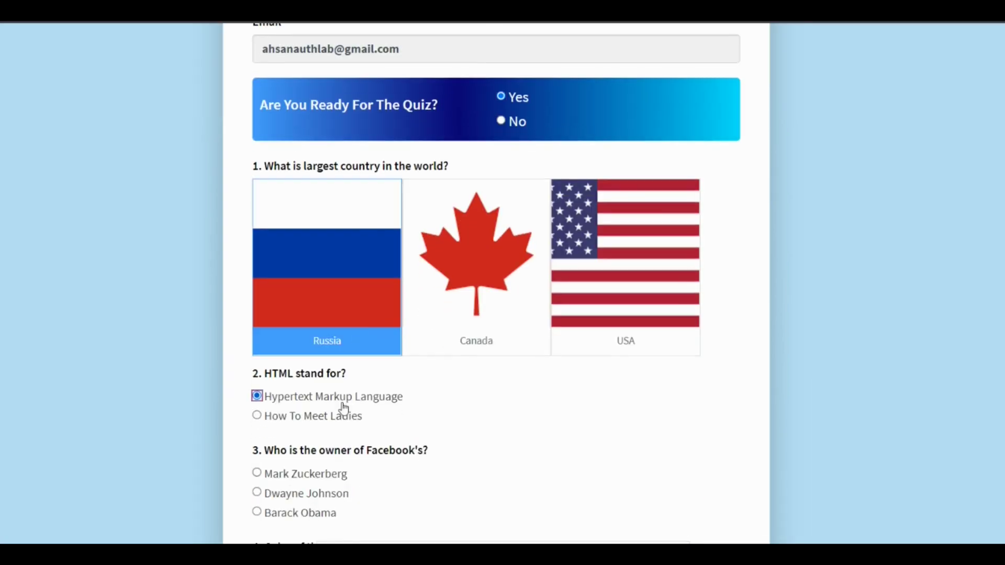
pyautogui.click(284, 474)
# Step: Select Blue sky, White clouds and night black for the sky colour question
pyautogui.scroll(-2, 284, 478)
pyautogui.click(288, 451)
pyautogui.click(289, 478)
pyautogui.click(286, 513)
pyautogui.click(287, 514)
# Step: Pick Steve Jobs as Apple's founder, and Color and Fruit for the Orange question
pyautogui.scroll(-2, 287, 515)
pyautogui.click(294, 442)
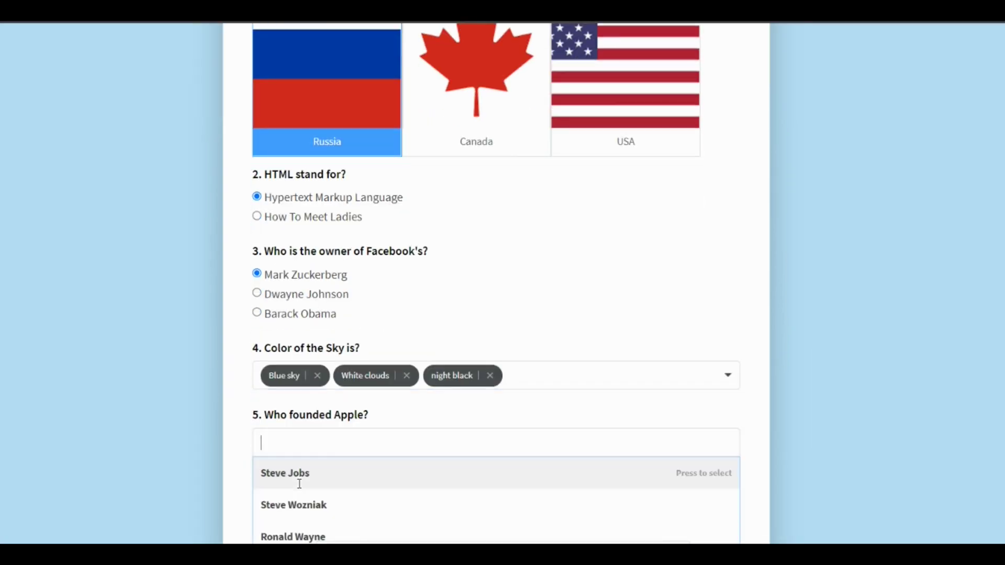
pyautogui.click(298, 477)
pyautogui.scroll(-2, 188, 505)
pyautogui.click(285, 471)
pyautogui.click(285, 425)
pyautogui.click(265, 439)
# Step: Choose Arts as favourite subject, Mt Fuji as tallest mountain, and the full-of-energy wake-up mood
pyautogui.scroll(-3, 314, 419)
pyautogui.click(354, 388)
pyautogui.click(287, 418)
pyautogui.click(285, 422)
pyautogui.click(285, 455)
pyautogui.scroll(-1, 283, 457)
pyautogui.click(286, 431)
pyautogui.click(302, 468)
# Step: Tick number 5 and submit the quiz to reach the score page
pyautogui.scroll(-2, 263, 485)
pyautogui.click(257, 480)
pyautogui.click(276, 514)
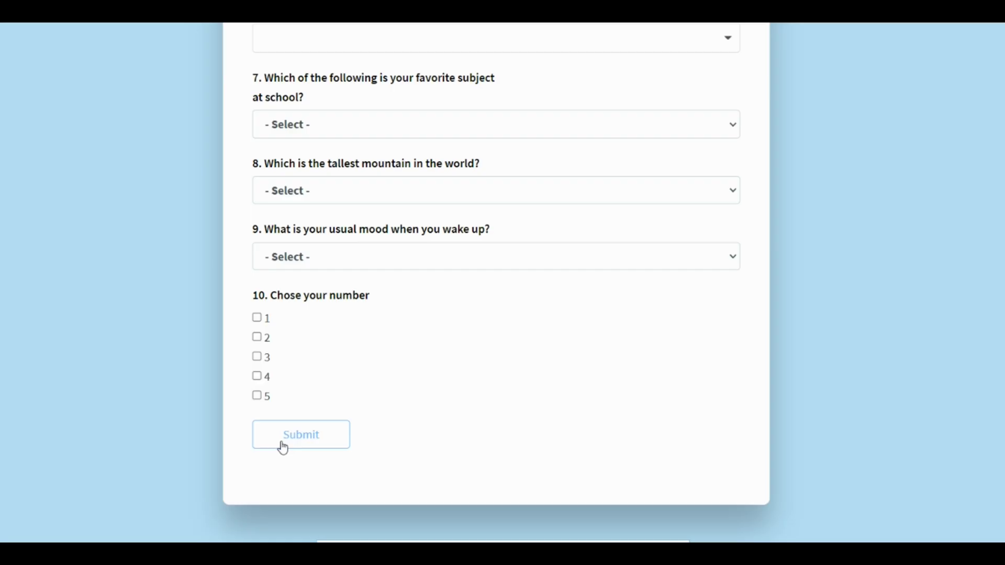
pyautogui.click(282, 444)
pyautogui.click(279, 442)
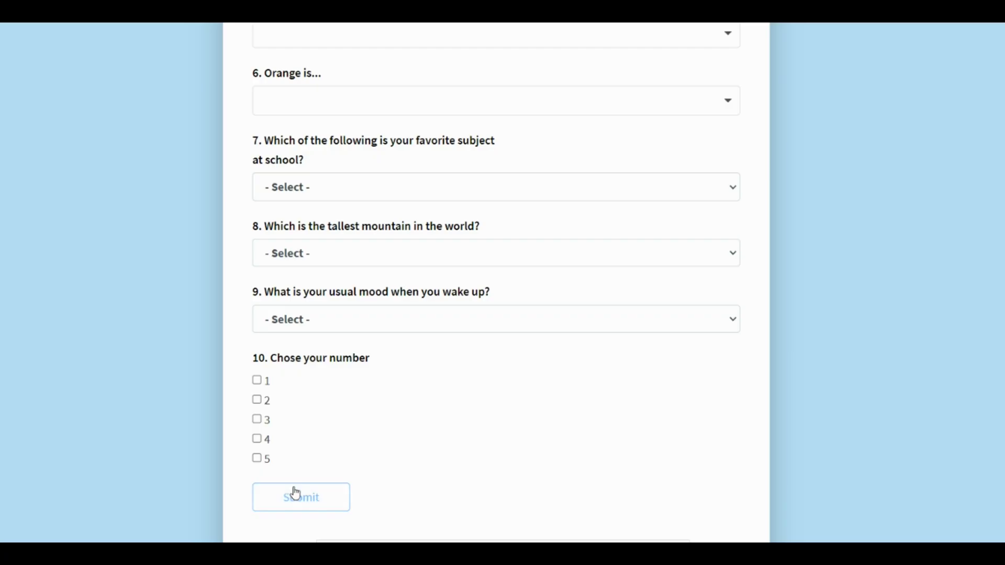
# Step: After a final quiz submission, enable conditional logic so the notification sends when Score equals 20
pyautogui.click(293, 491)
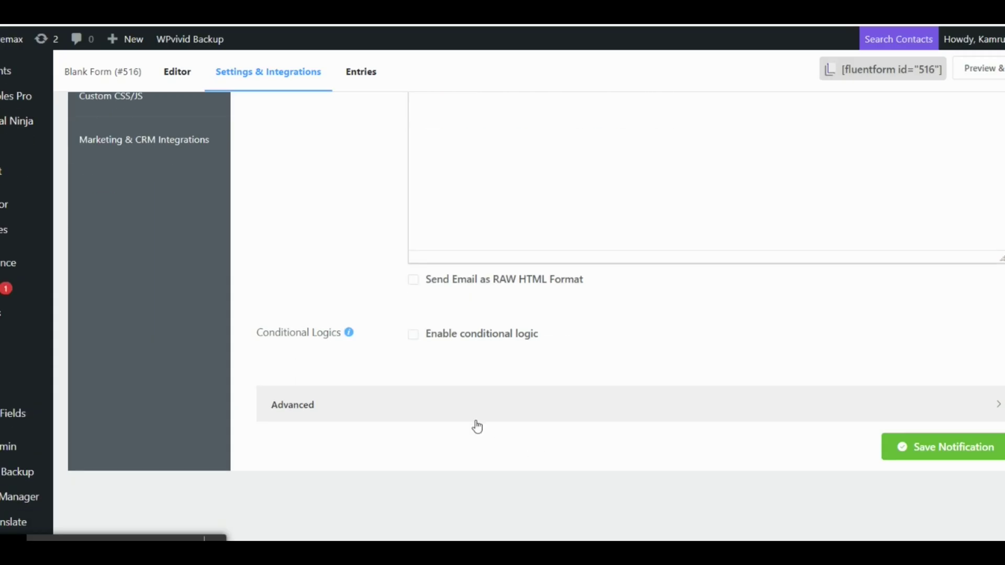
pyautogui.click(420, 344)
pyautogui.click(518, 413)
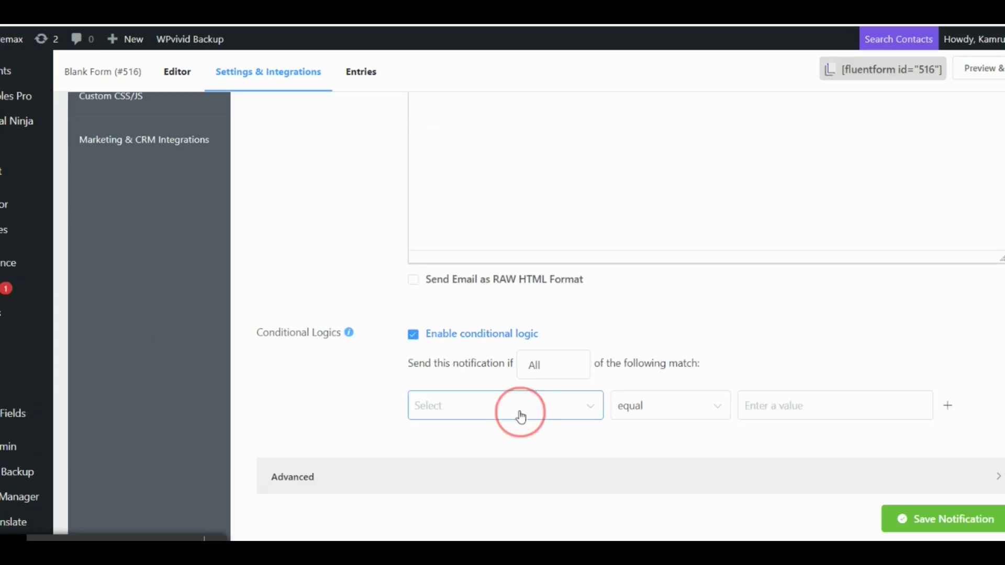
pyautogui.click(467, 516)
pyautogui.click(769, 403)
pyautogui.write('20')
pyautogui.click(771, 445)
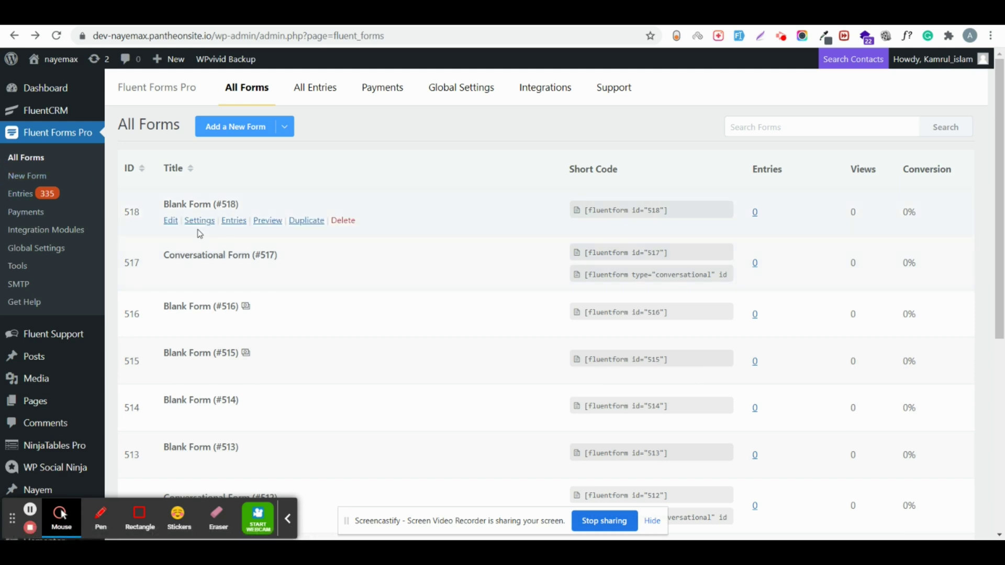
# Step: Create a new blank form from the Add a New Form template picker
pyautogui.click(241, 140)
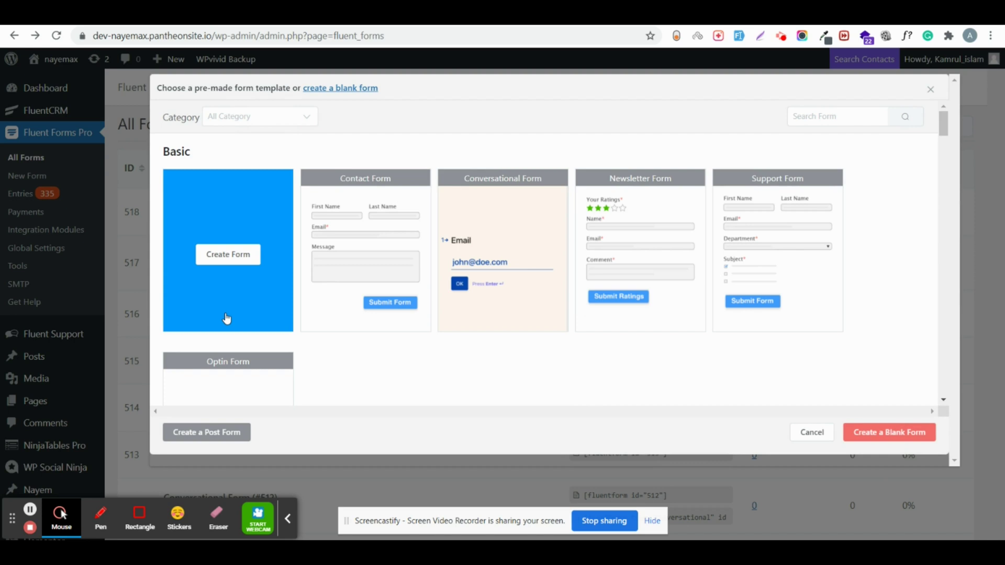
pyautogui.click(226, 318)
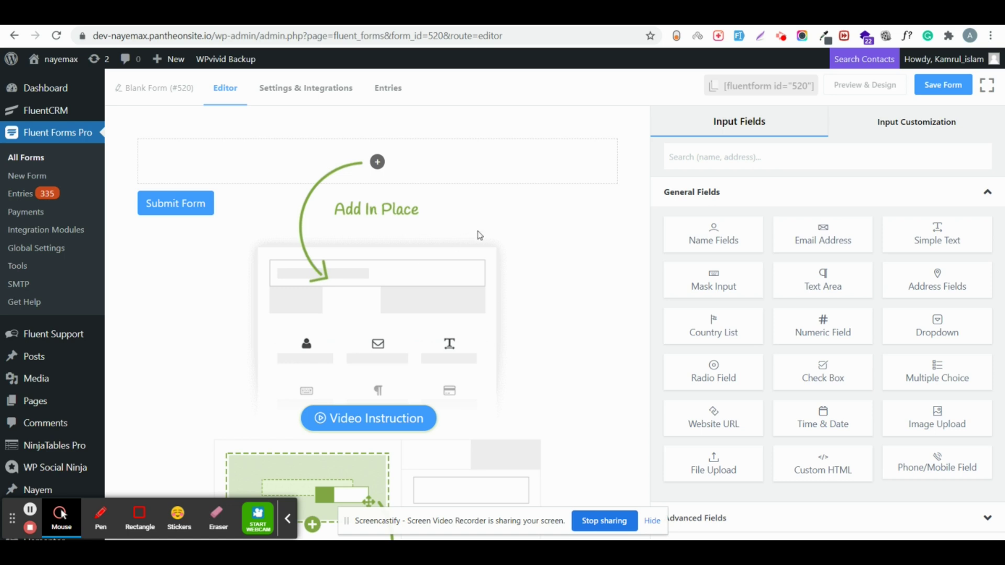
# Step: Add Name Fields, an Email Address field and a Yes/No Radio Field to the form
pyautogui.click(710, 236)
pyautogui.click(807, 236)
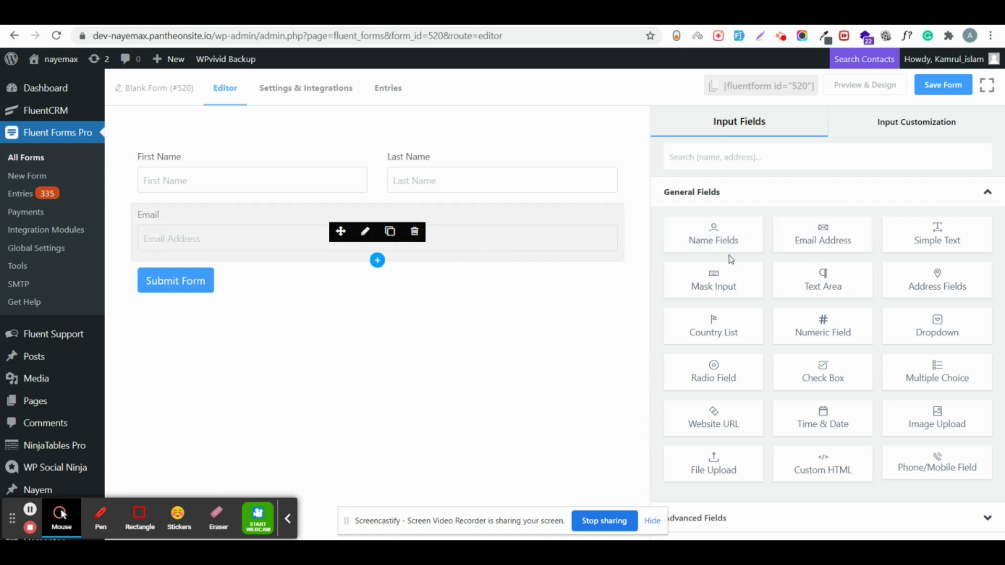
pyautogui.click(377, 260)
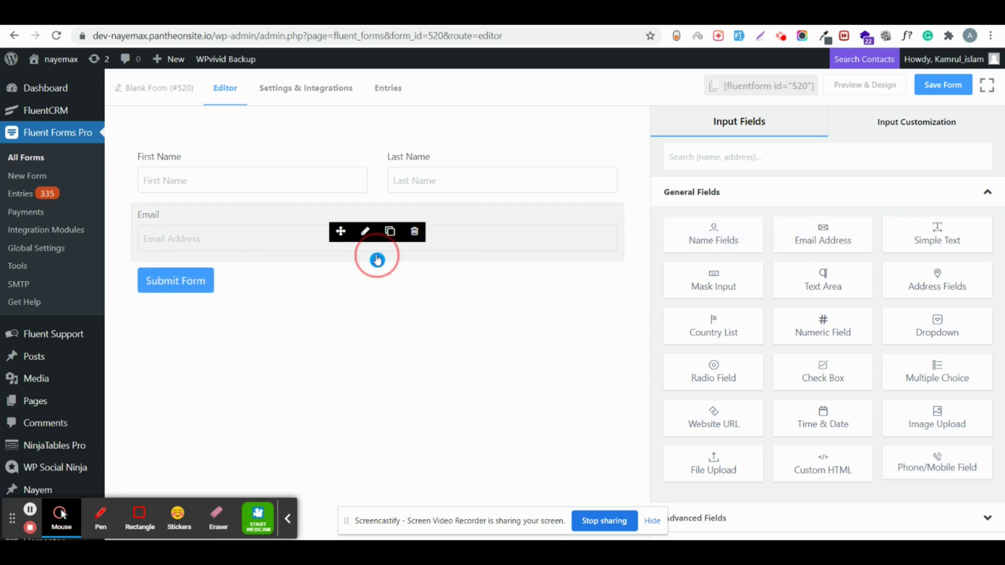
pyautogui.write('ra')
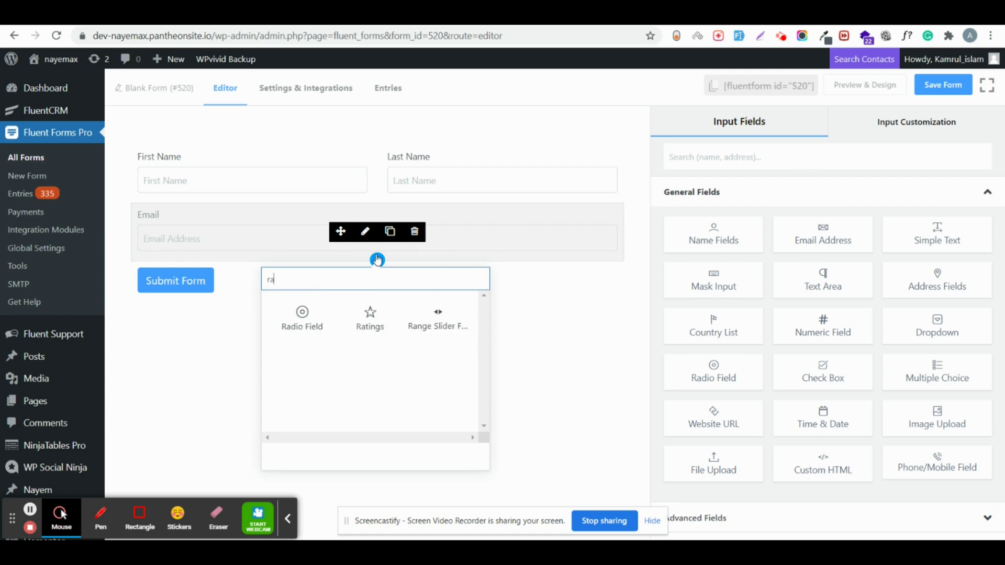
pyautogui.click(299, 320)
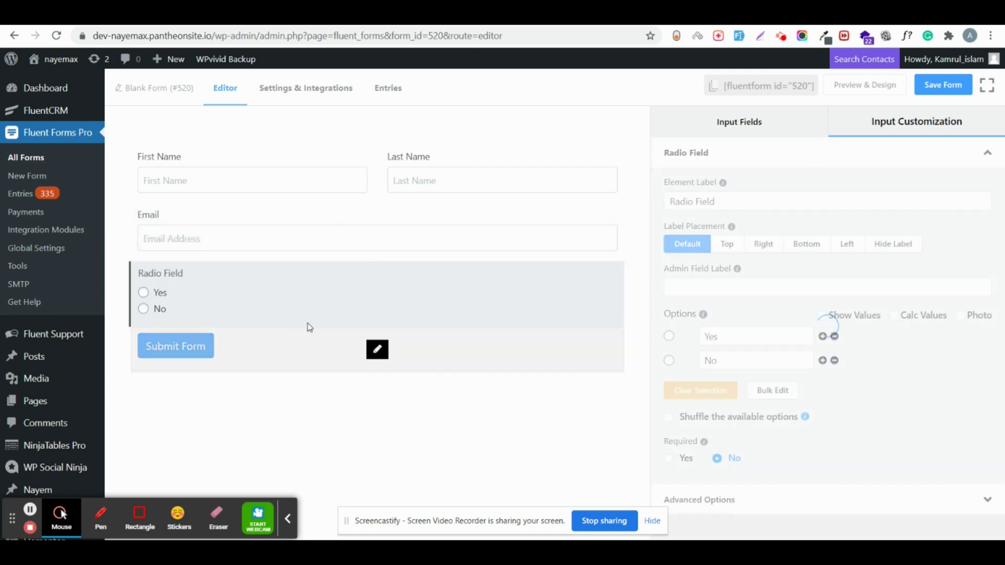
# Step: Insert an empty One Column Container below the Radio Field
pyautogui.click(376, 325)
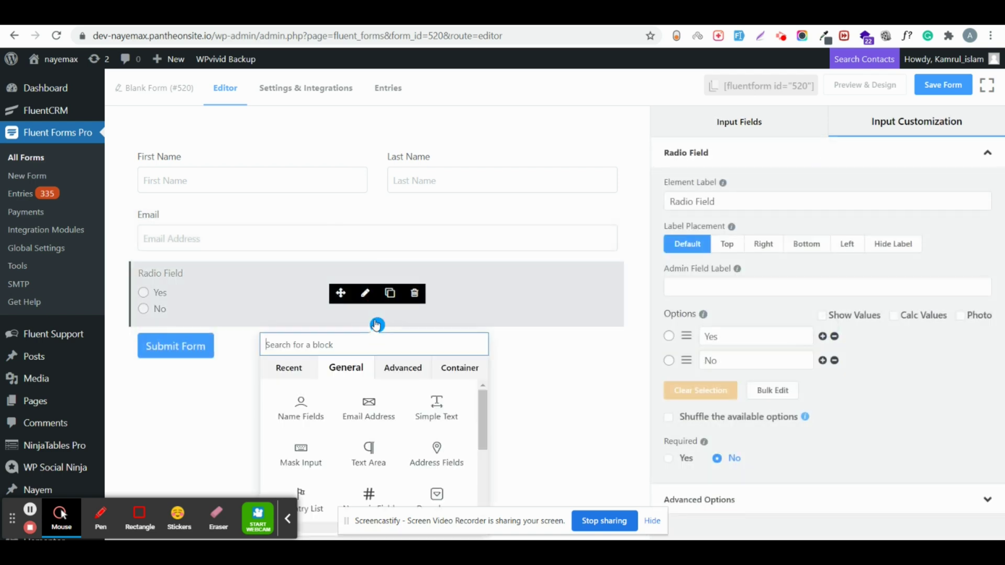
pyautogui.write('col')
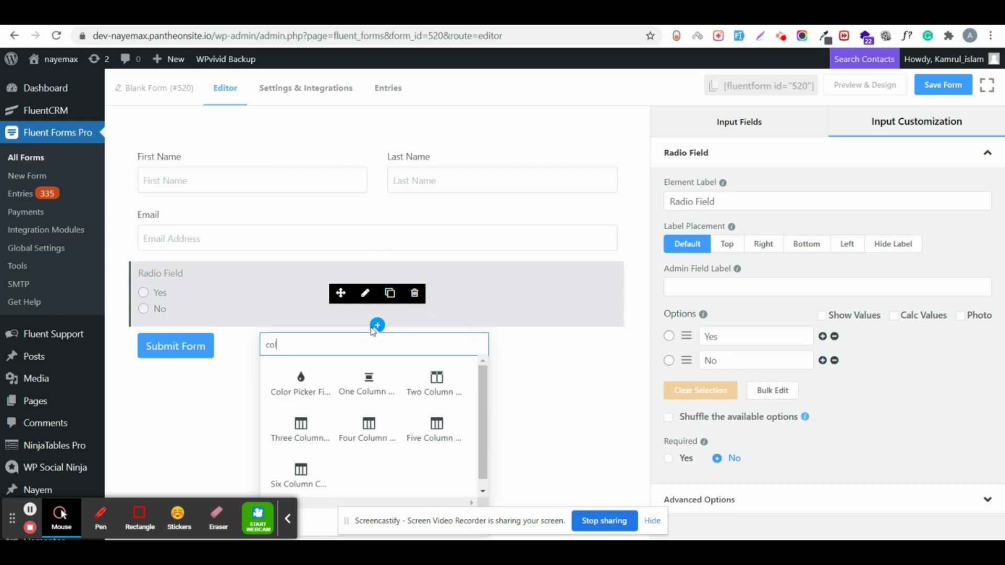
pyautogui.click(390, 397)
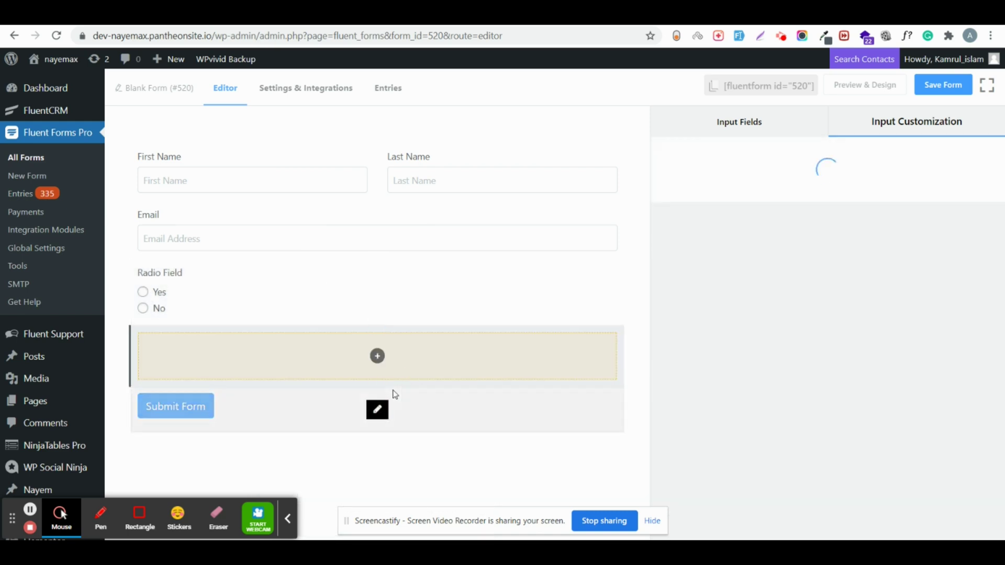
pyautogui.moveTo(350, 361)
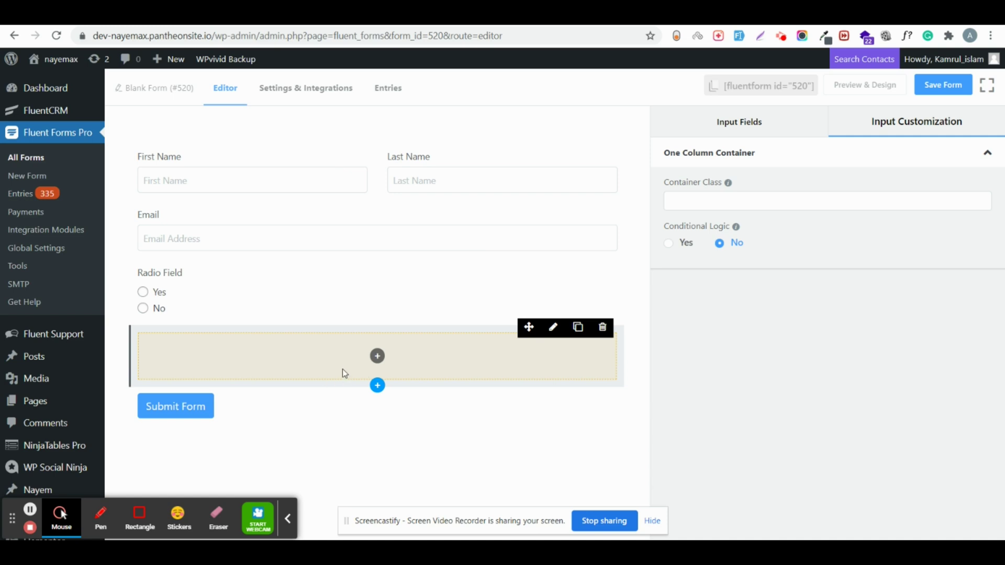
# Step: Fill the container with a Radio Field, a Multiselect and a Checkbox Field
pyautogui.click(377, 357)
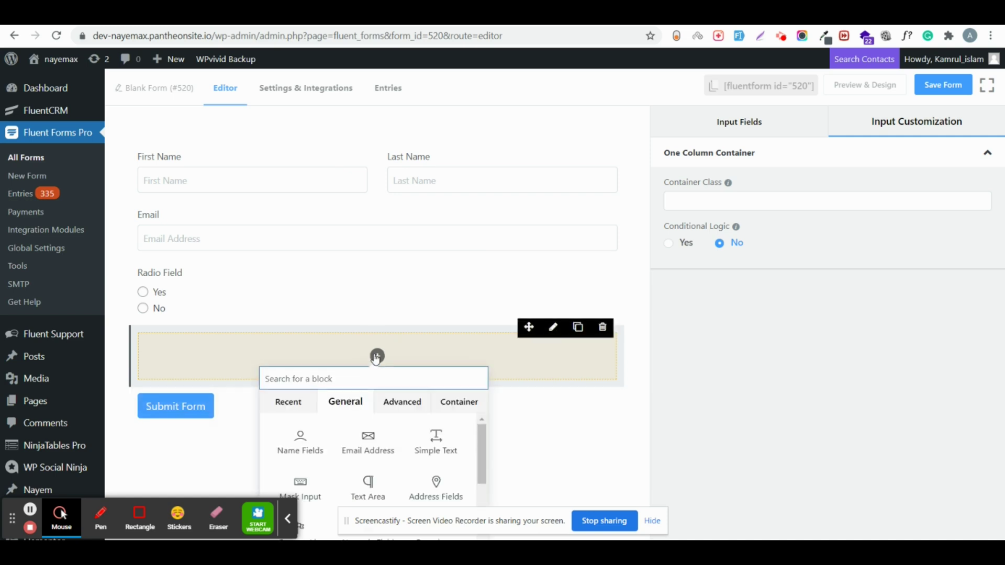
pyautogui.write('ra')
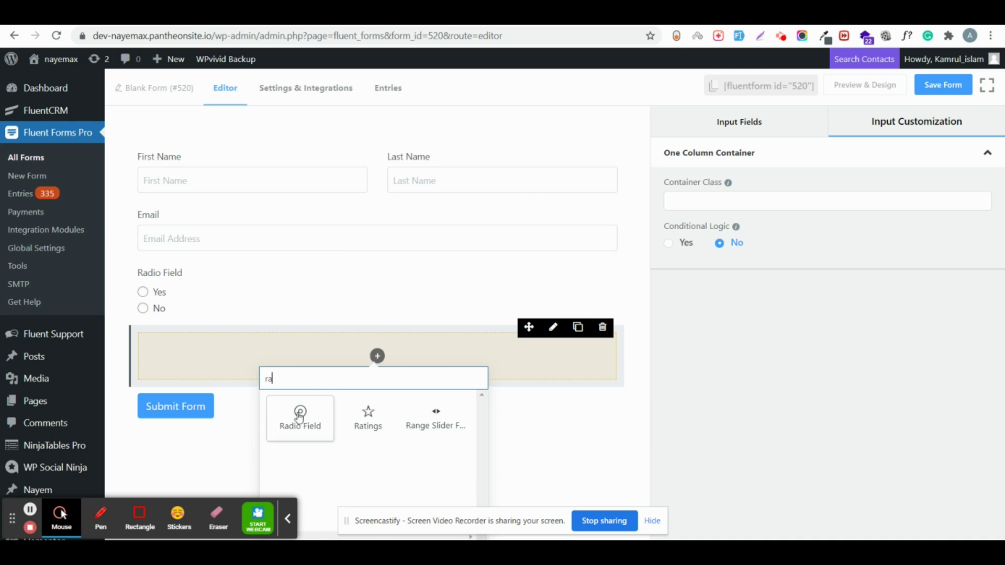
pyautogui.click(299, 418)
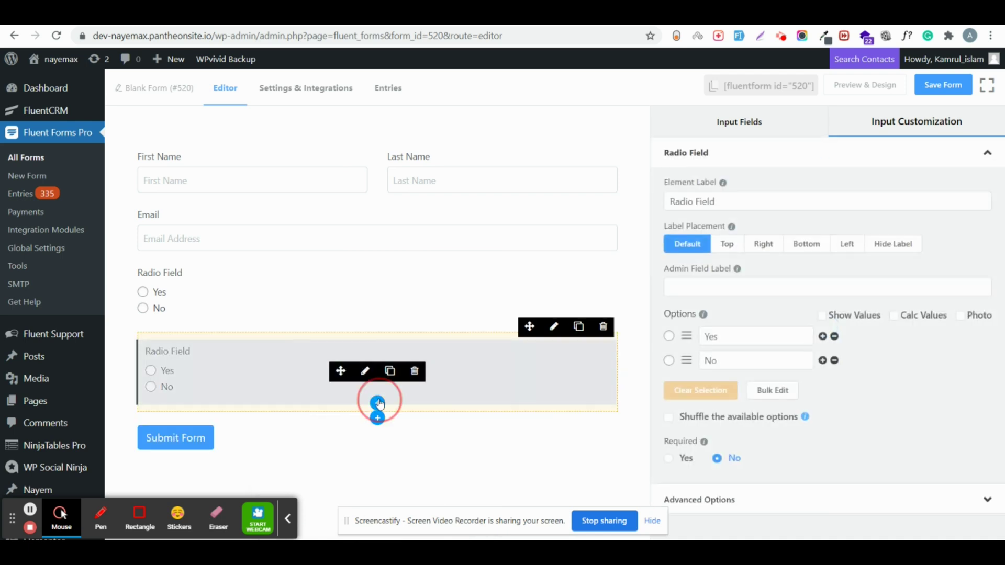
pyautogui.click(377, 404)
pyautogui.write('mul')
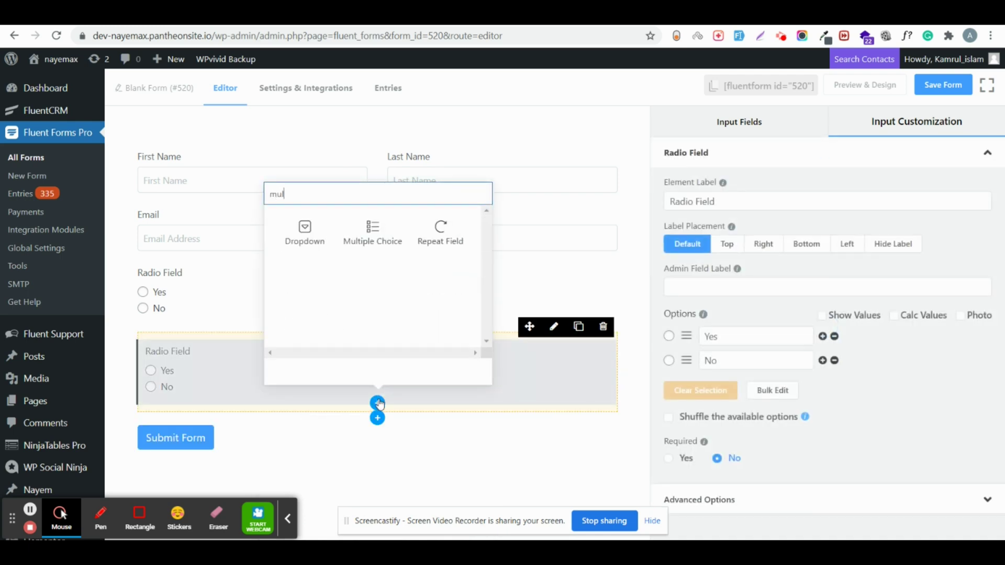
pyautogui.click(374, 232)
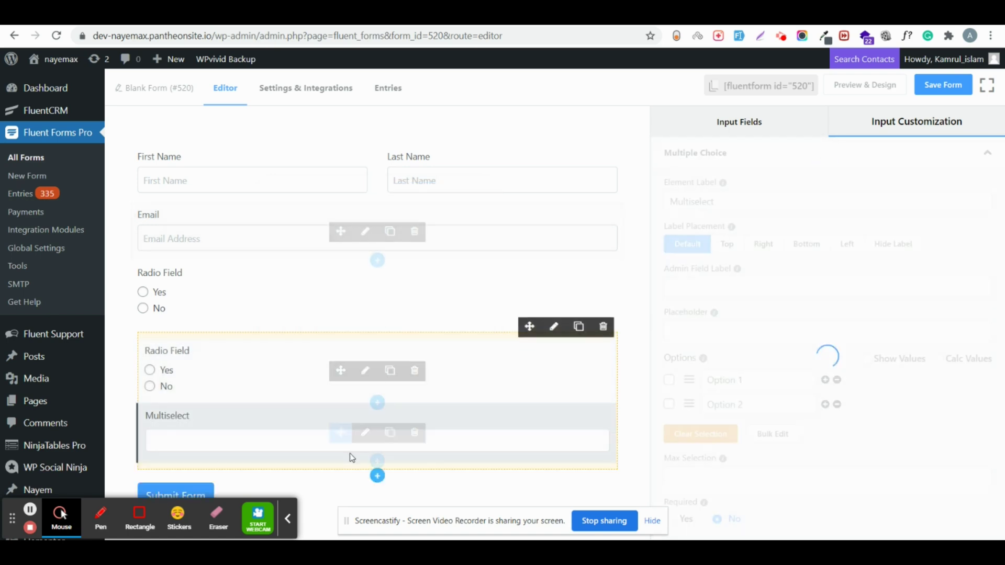
pyautogui.click(378, 463)
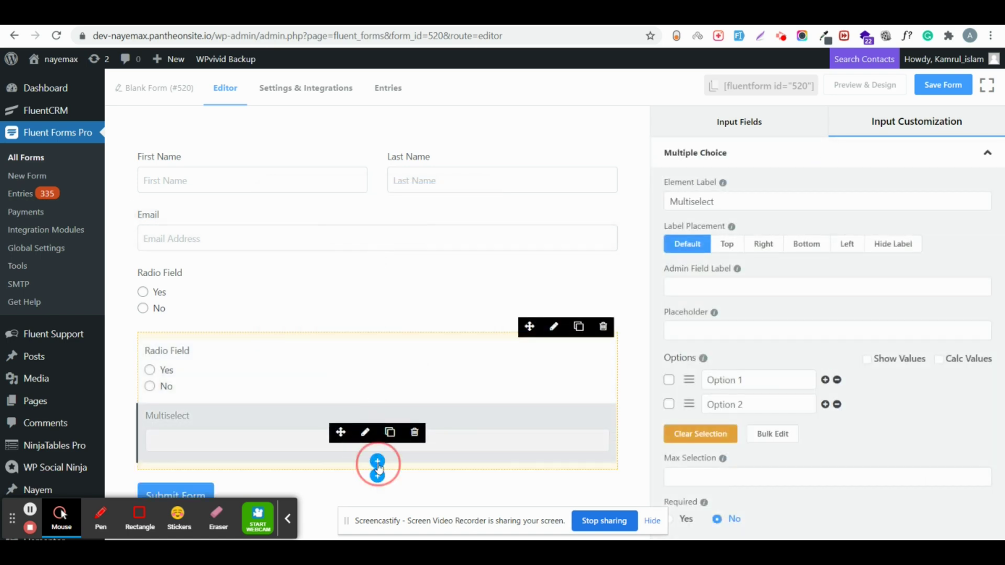
pyautogui.write('ch')
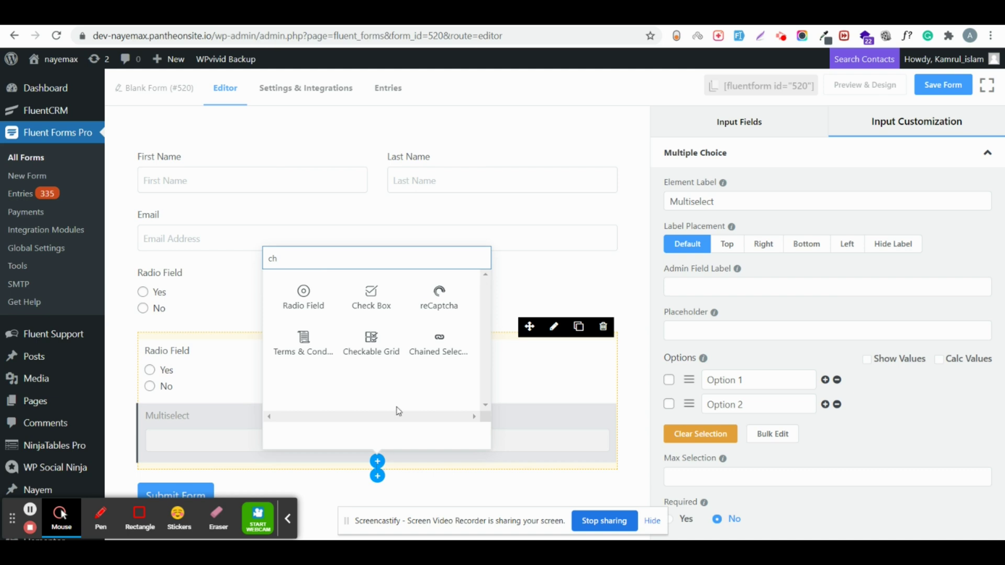
pyautogui.click(371, 296)
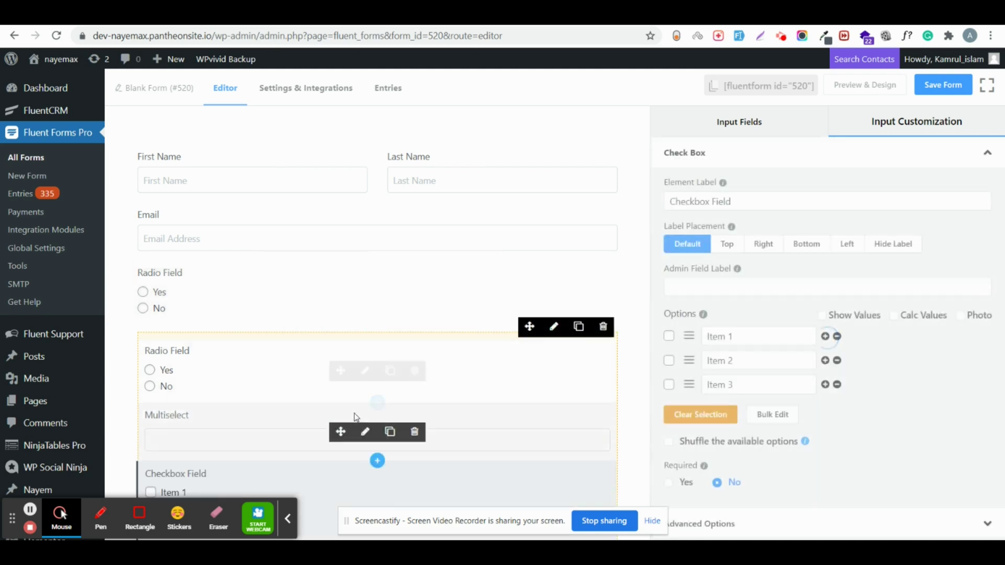
# Step: Add a Range Slider below the Checkbox Field in the container
pyautogui.scroll(-2, 366, 429)
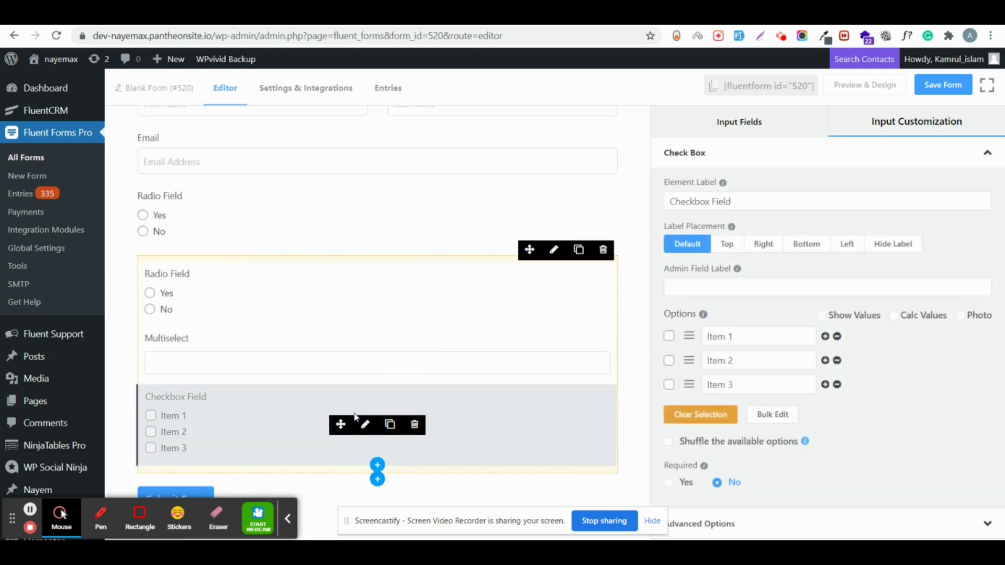
pyautogui.click(374, 465)
pyautogui.write('ra')
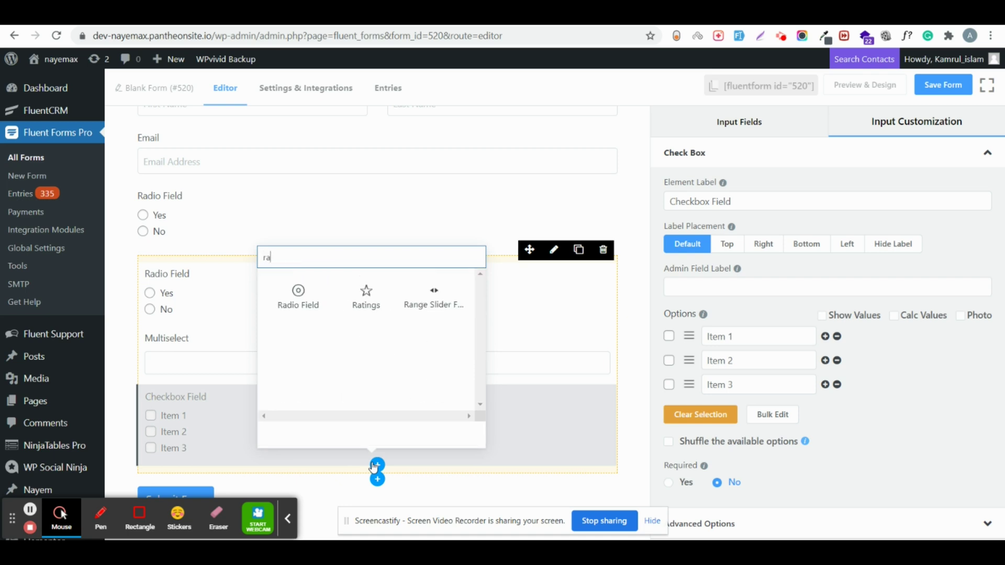
pyautogui.click(428, 299)
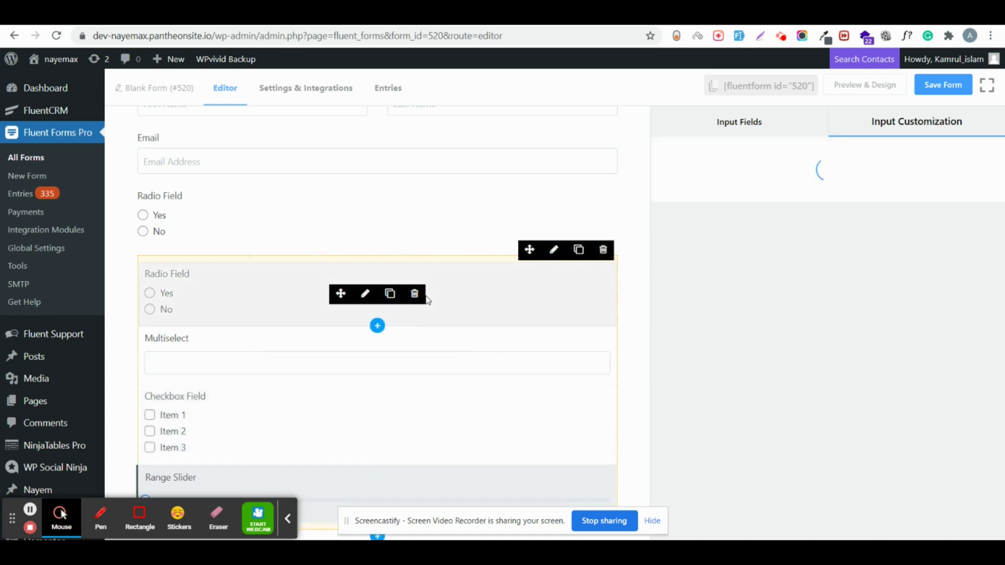
# Step: Place a Custom Submit button directly below the Range Slider
pyautogui.scroll(-1, 304, 425)
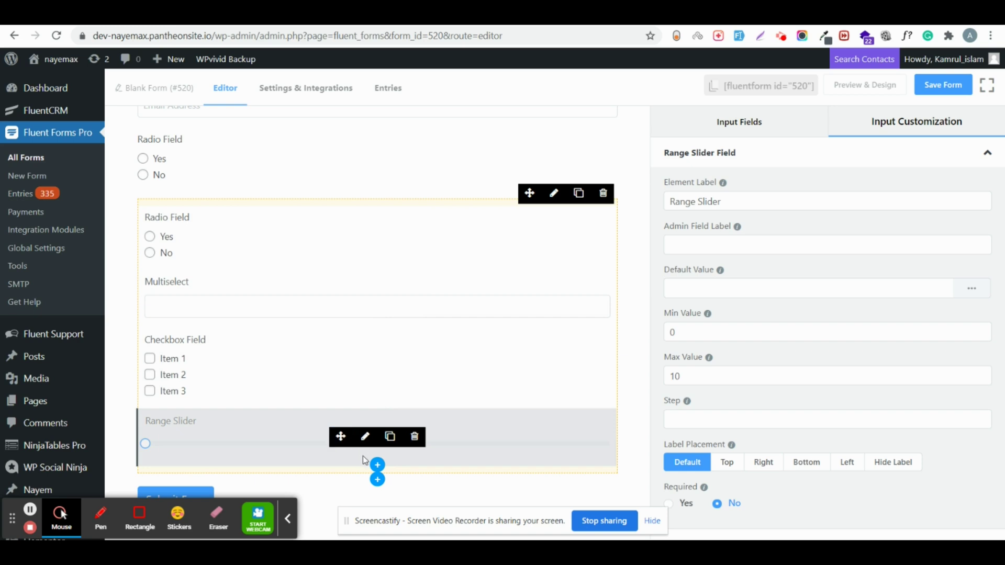
pyautogui.click(378, 465)
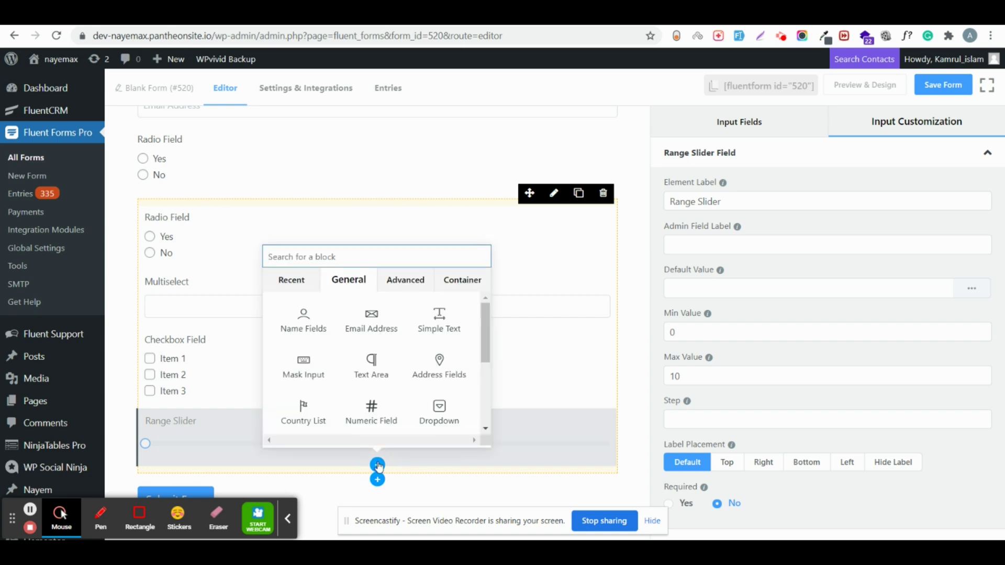
pyautogui.write('cu')
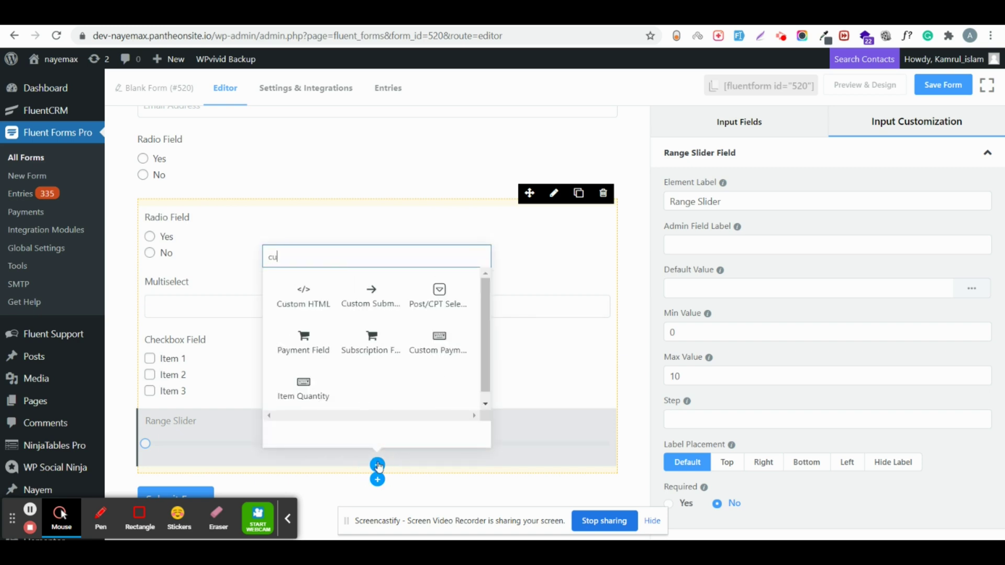
pyautogui.click(387, 313)
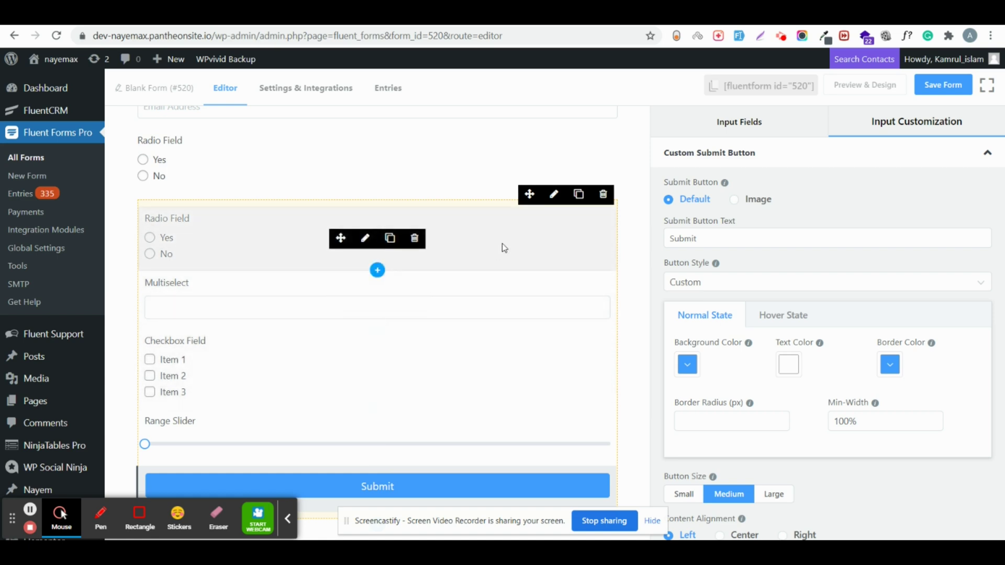
# Step: Set the container's conditional logic to Radio Field equal Yes and save the form
pyautogui.click(555, 196)
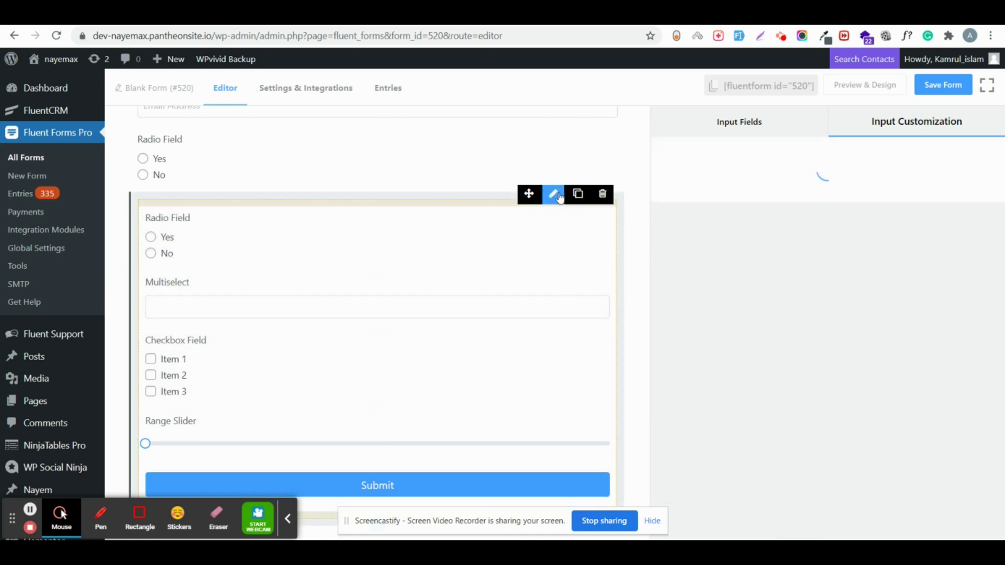
pyautogui.click(667, 253)
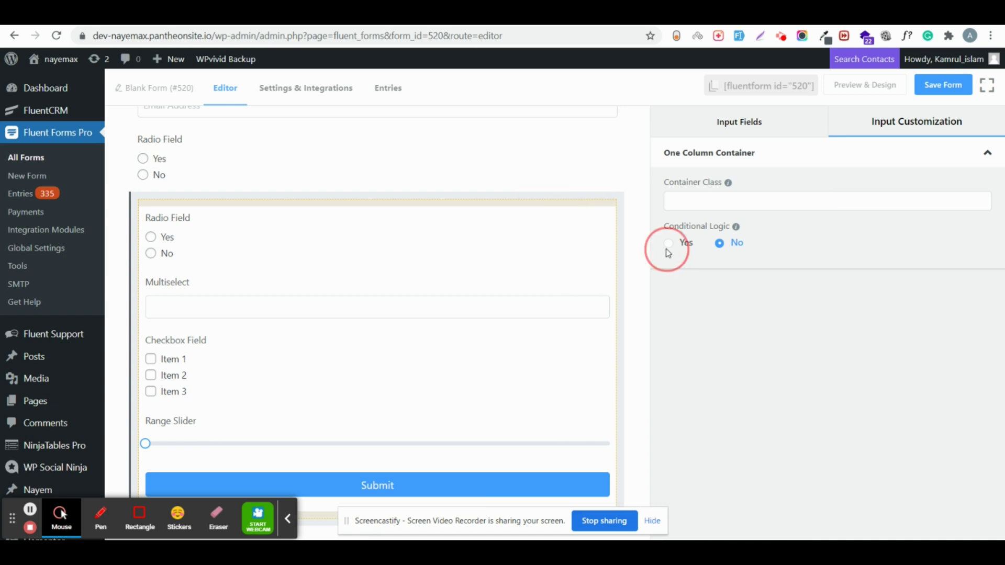
pyautogui.click(668, 245)
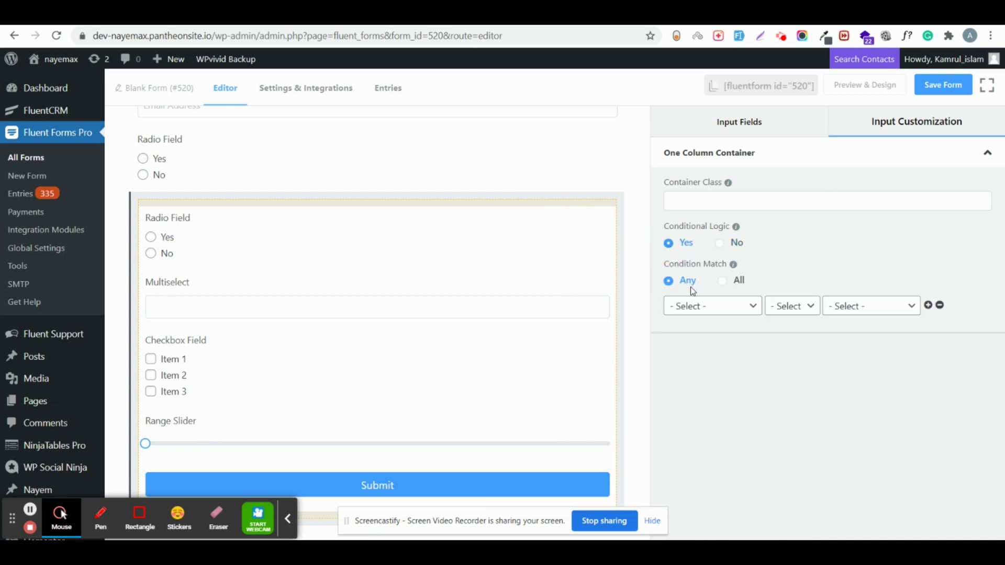
pyautogui.click(686, 309)
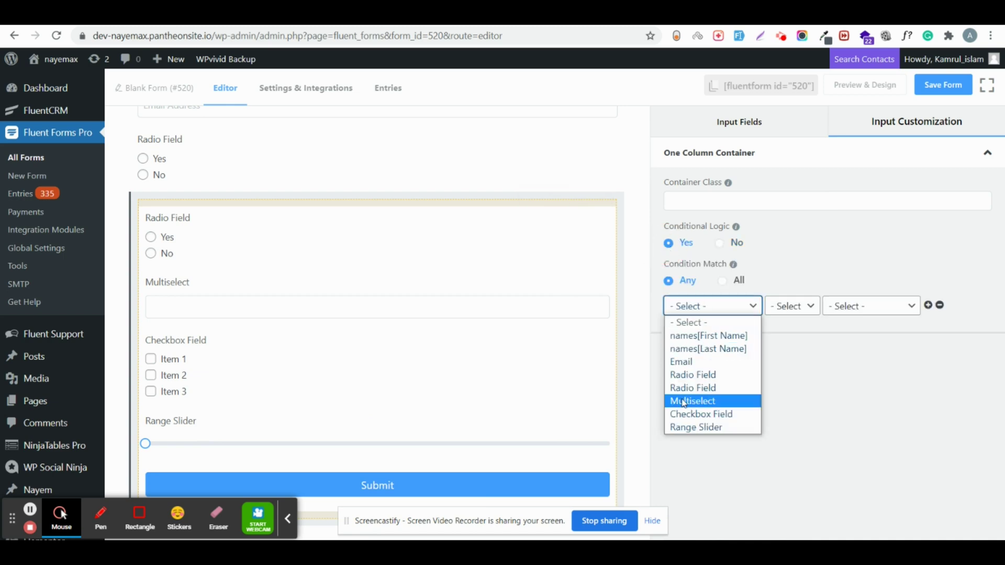
pyautogui.click(695, 376)
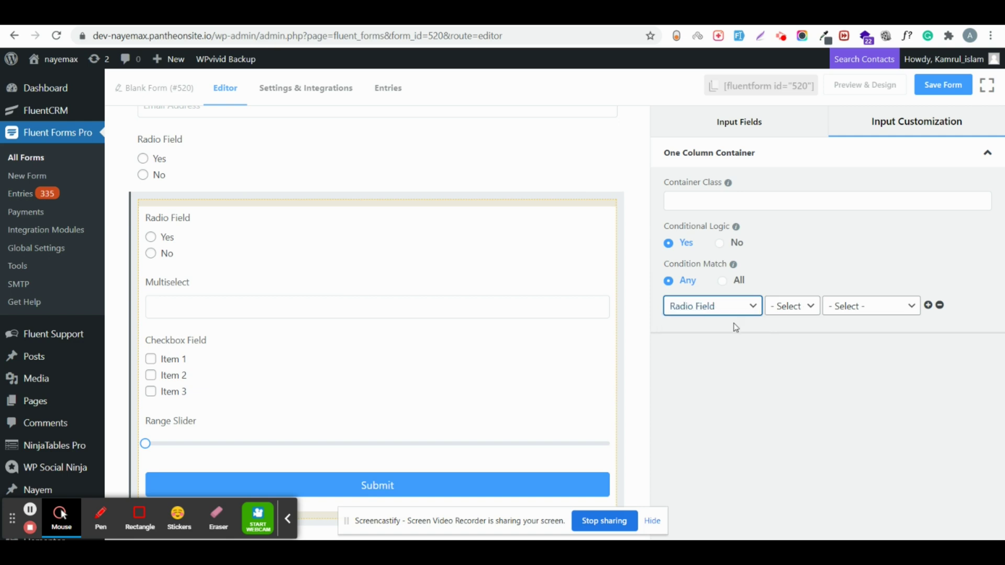
pyautogui.click(778, 307)
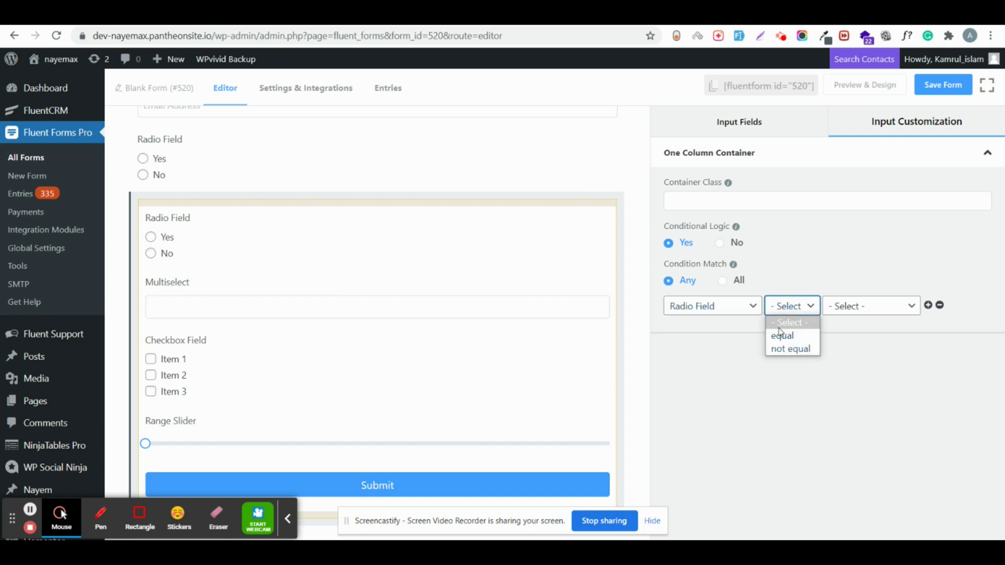
pyautogui.click(782, 335)
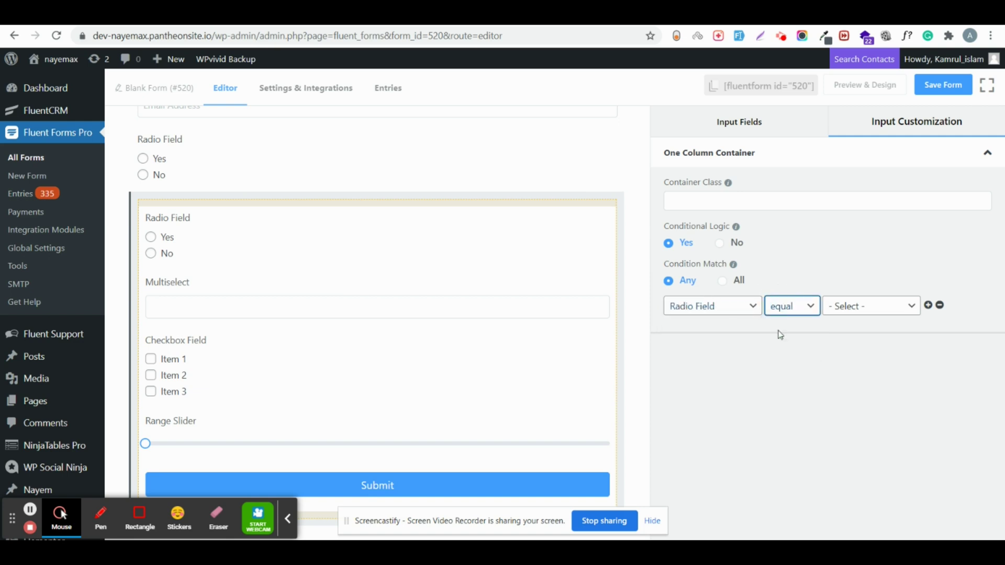
pyautogui.click(861, 307)
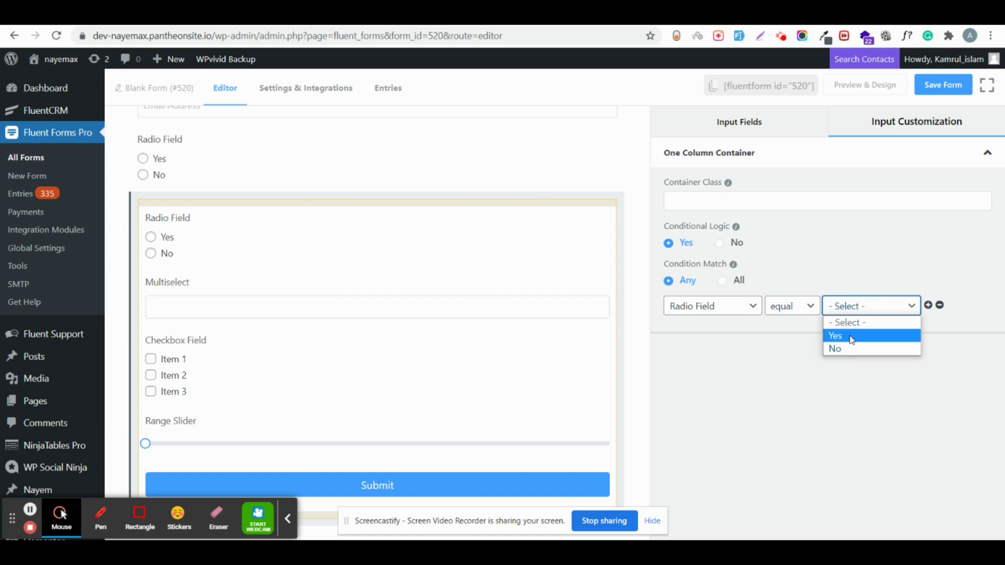
pyautogui.click(849, 338)
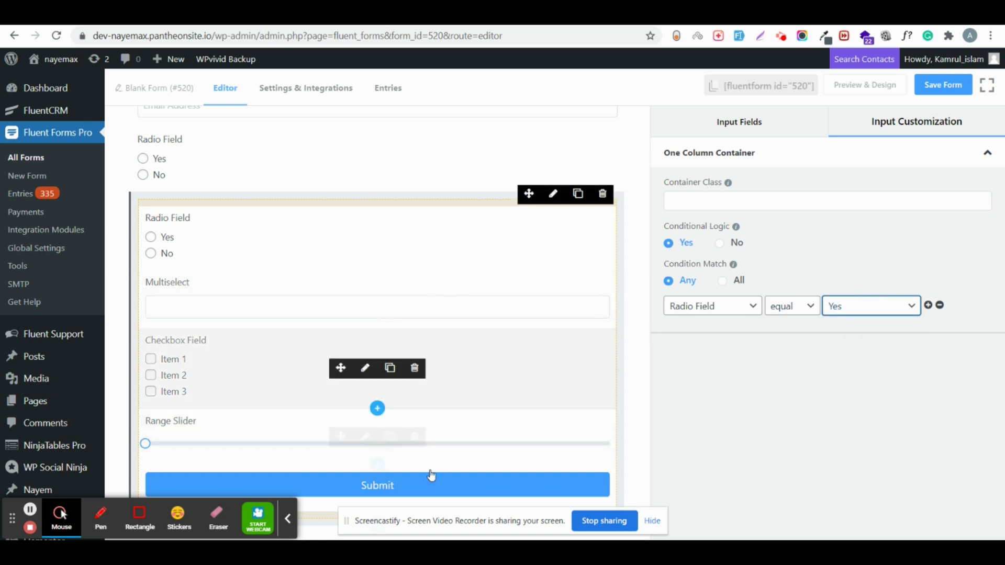
pyautogui.click(925, 92)
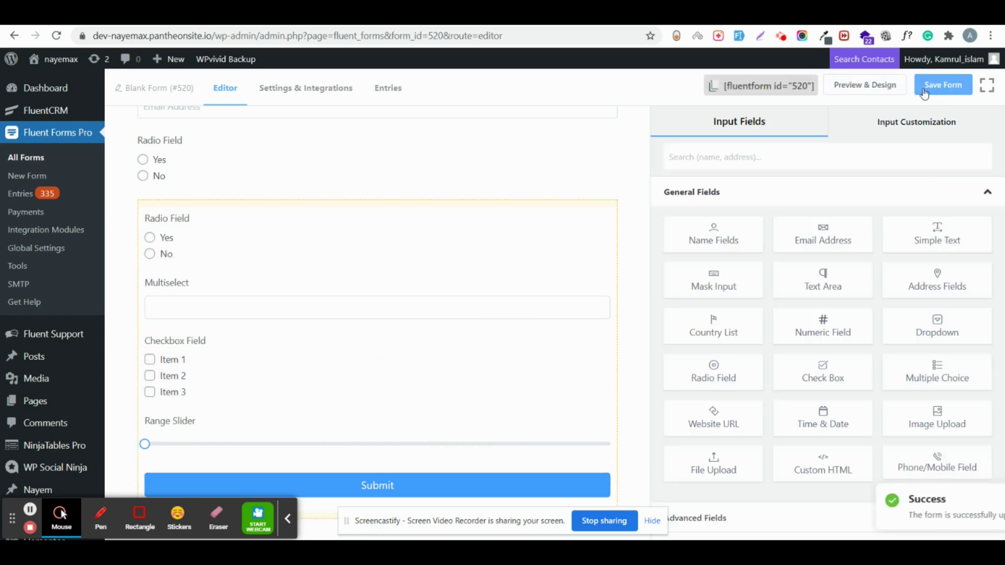
# Step: Preview the form and fill in the First Name and Last Name with 'h', then the Email
pyautogui.click(885, 84)
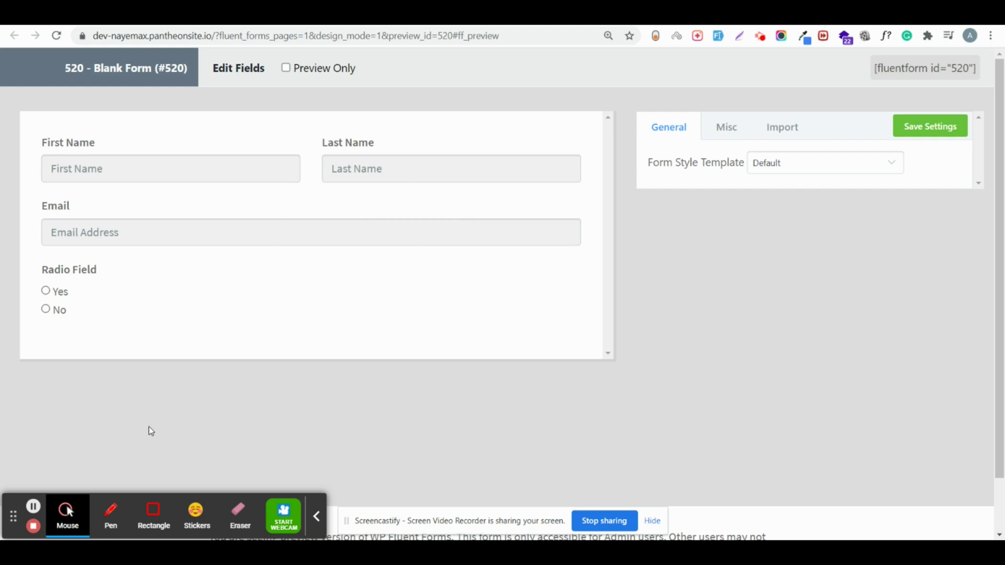
pyautogui.click(183, 173)
pyautogui.write('h')
pyautogui.click(345, 172)
pyautogui.write('h')
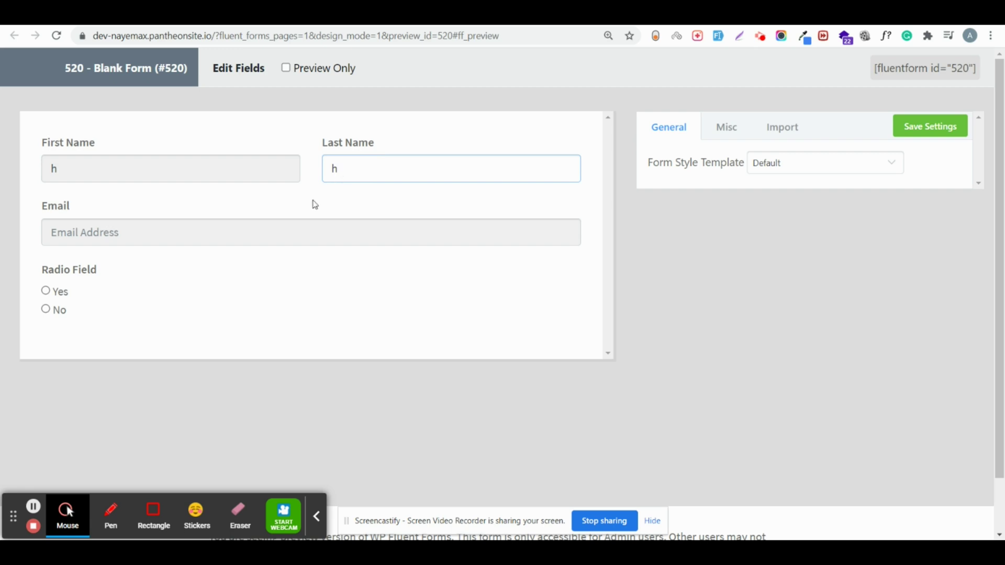
pyautogui.click(299, 220)
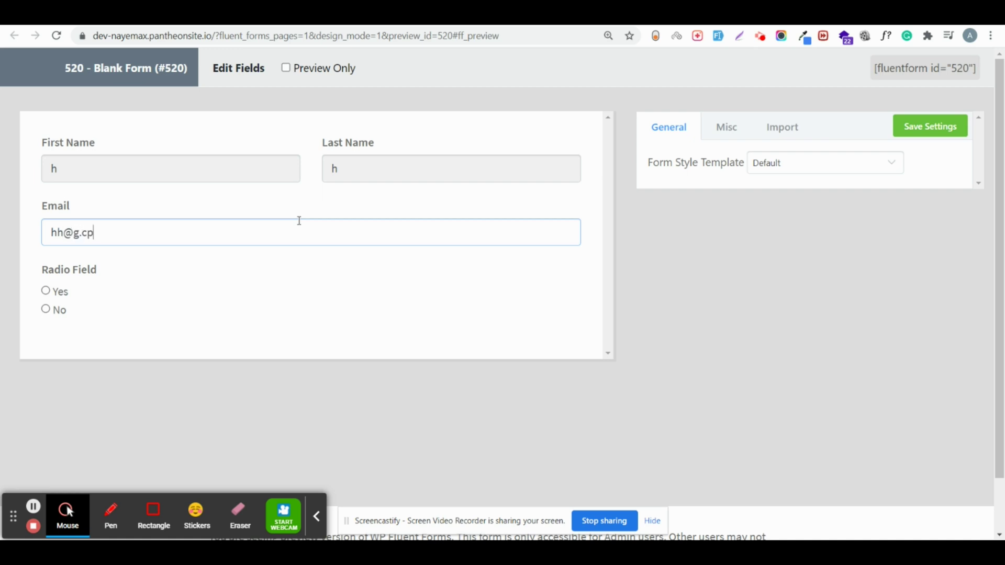
# Step: Answer Yes on Radio Field, check the revealed fields, and return to the editor
pyautogui.click(46, 290)
pyautogui.scroll(-10, 55, 339)
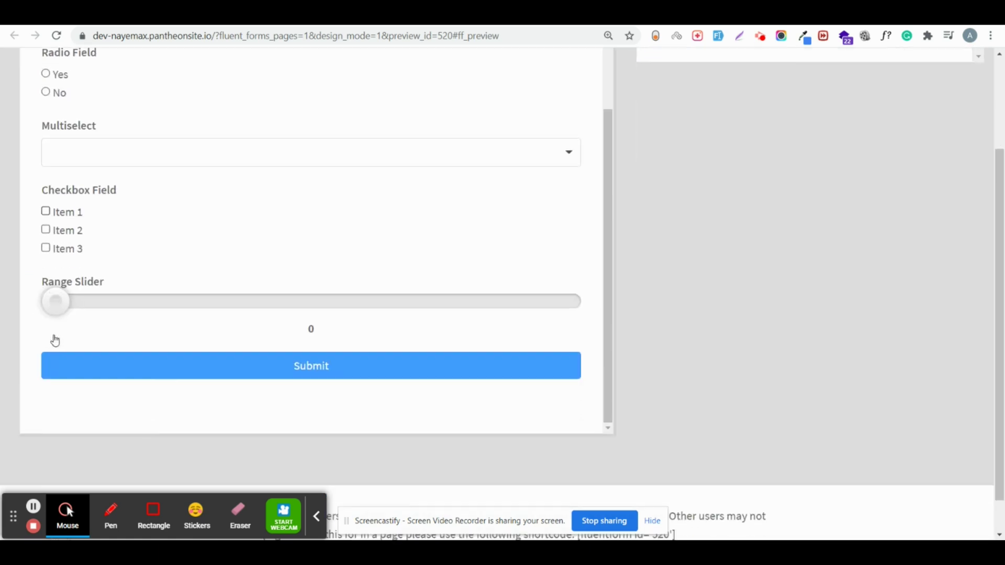
pyautogui.scroll(3, 55, 340)
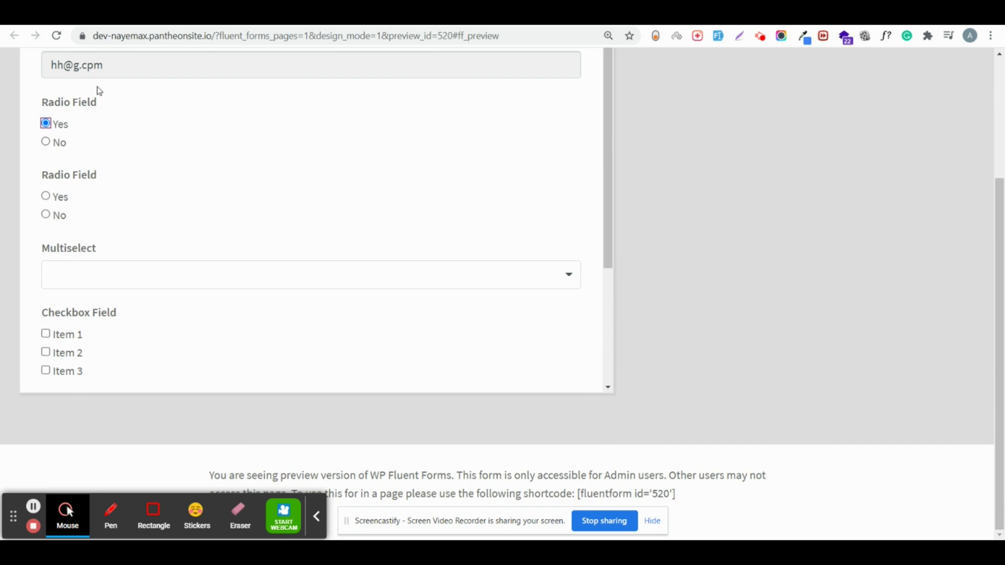
pyautogui.hotkey('ctrl', 'shift', 'Tab')
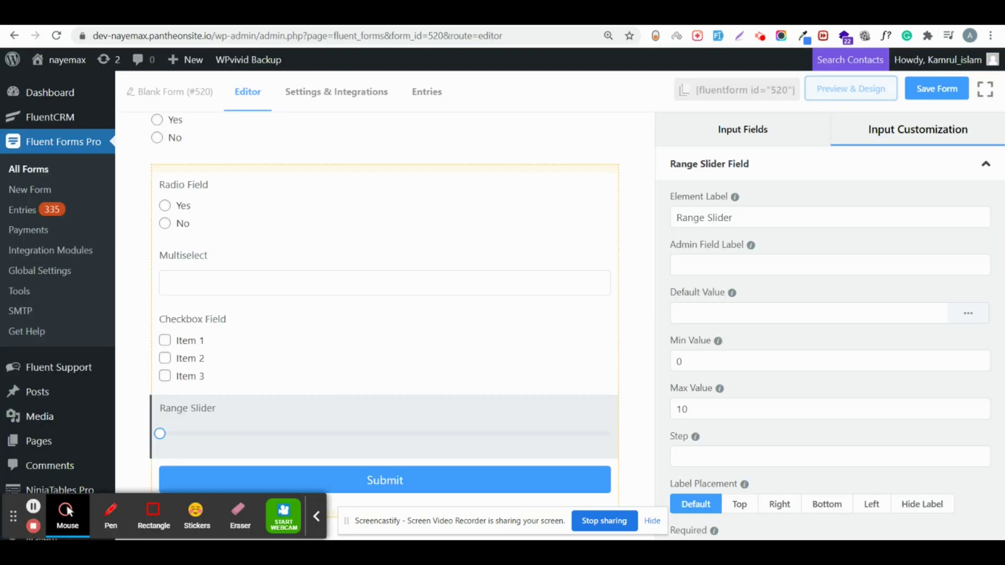
# Step: Enable Calc Values for Radio Field (3/5), Multiselect (3/1) and Checkbox Field (7/3/3) options
pyautogui.click(173, 191)
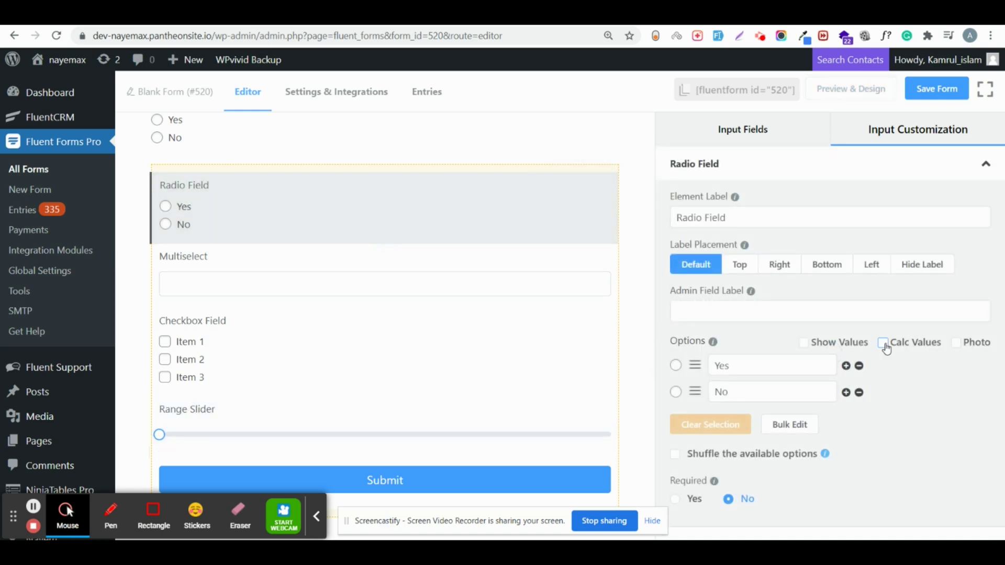
pyautogui.click(883, 343)
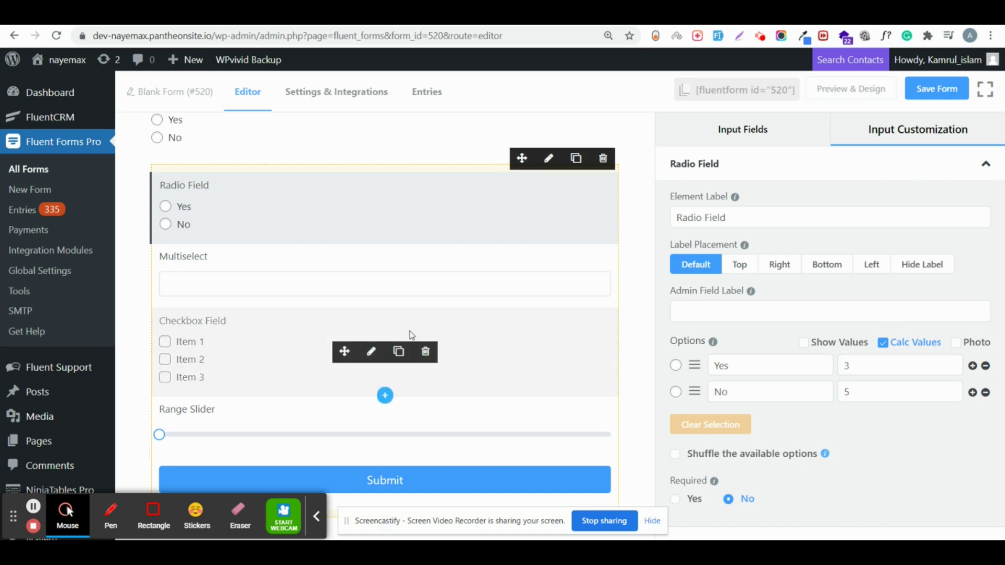
pyautogui.click(364, 299)
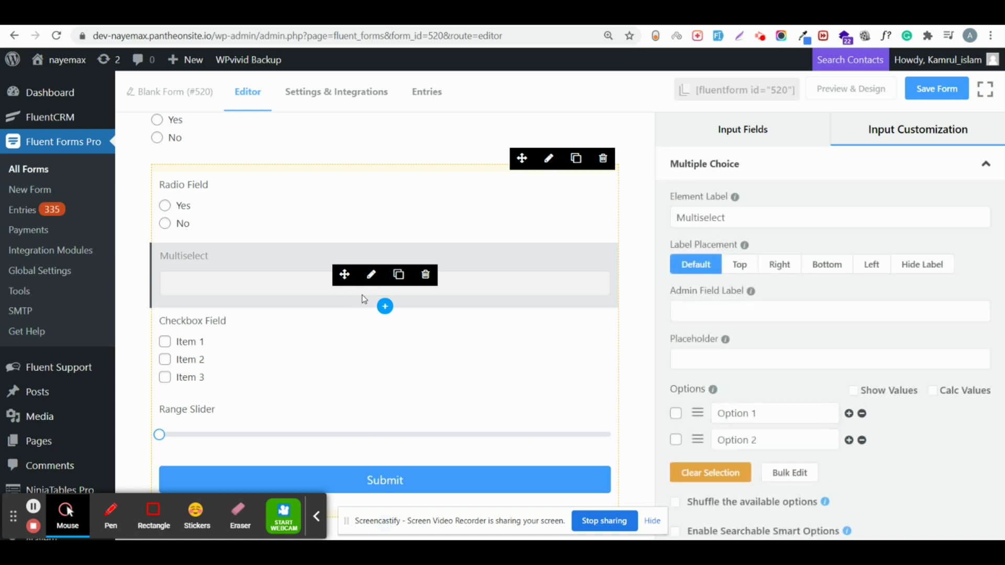
pyautogui.click(939, 395)
pyautogui.scroll(-2, 936, 395)
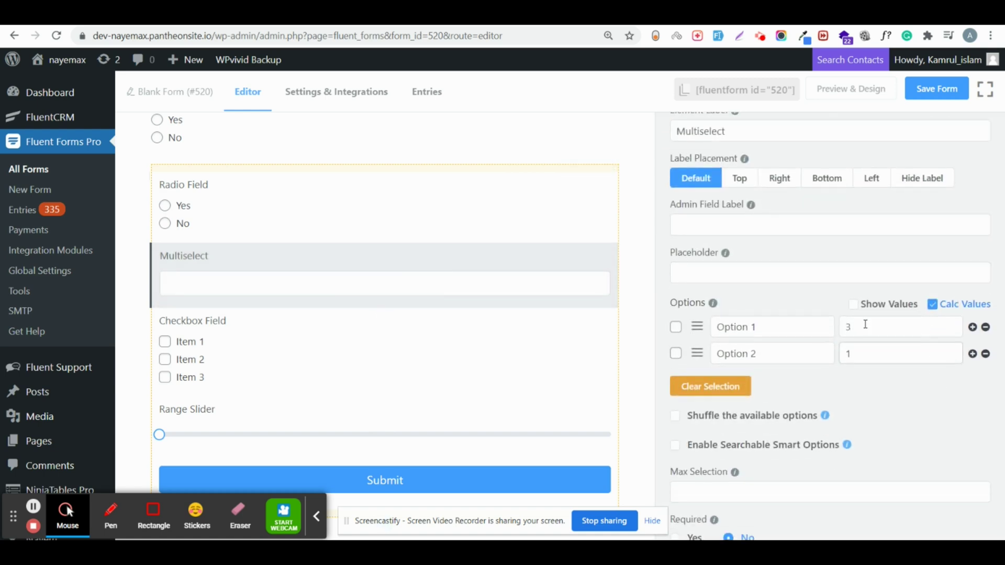
pyautogui.click(278, 350)
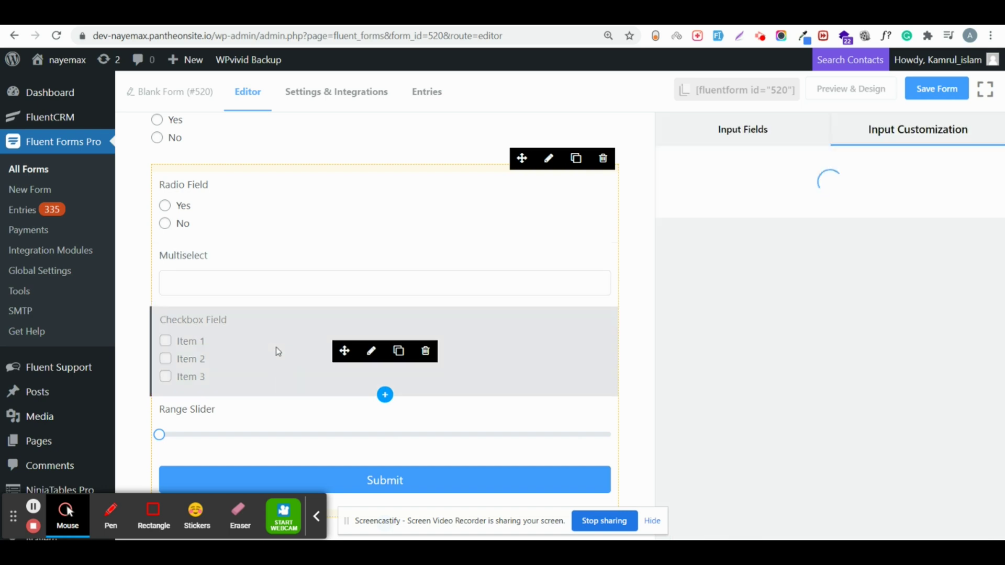
pyautogui.click(883, 343)
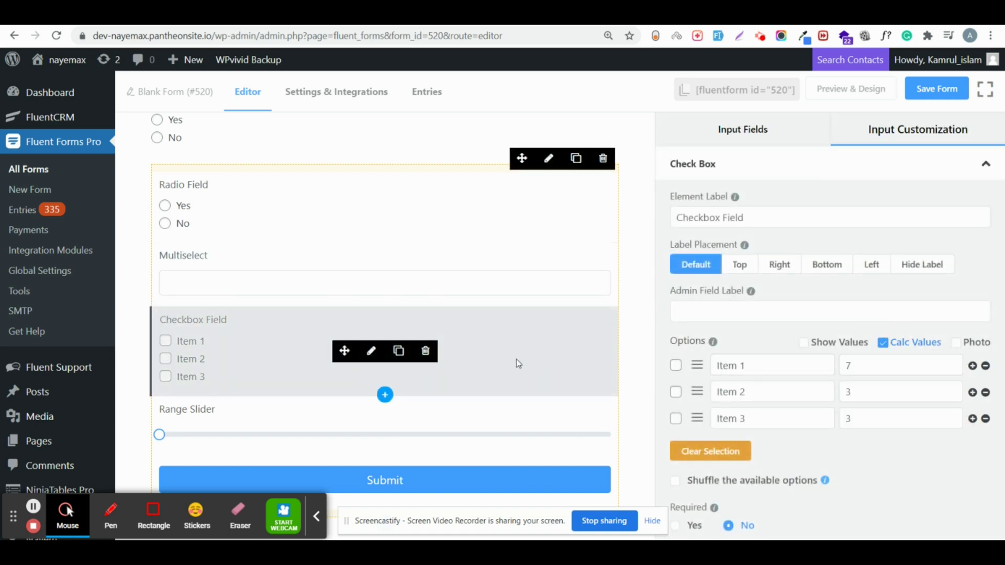
pyautogui.click(282, 416)
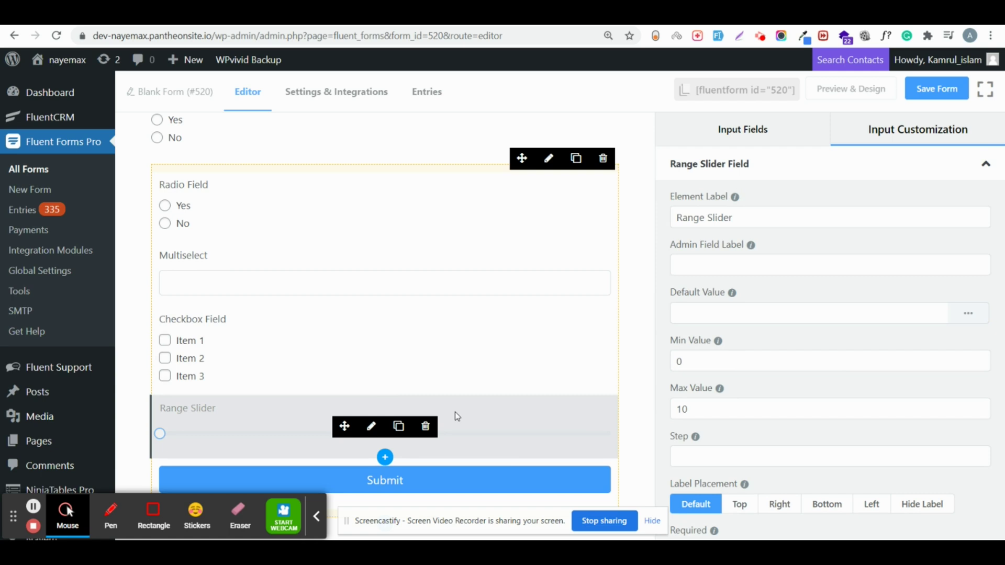
# Step: Add a Numeric Field below the Range Slider
pyautogui.click(385, 459)
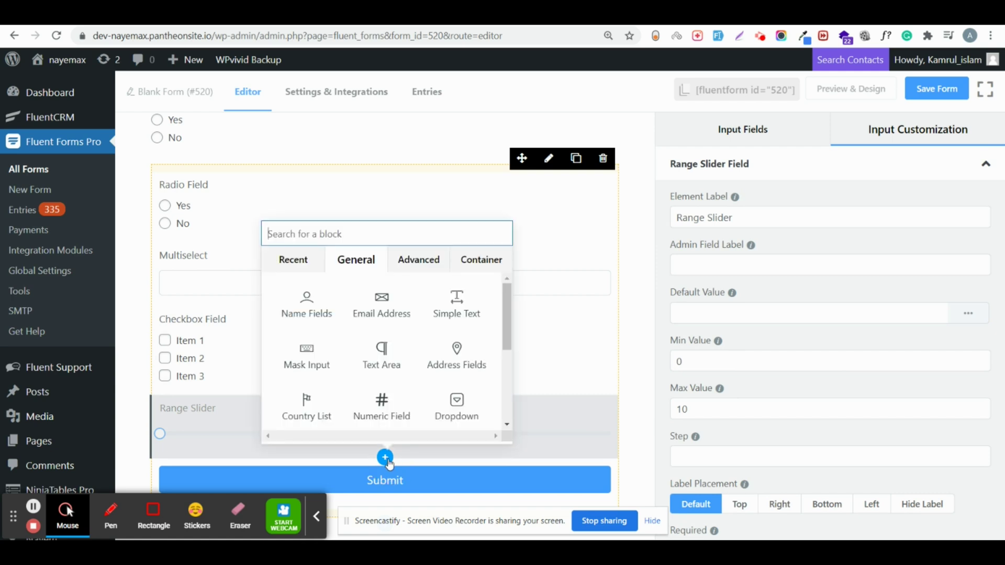
pyautogui.write('nu,m')
pyautogui.press('BackSpace')
pyautogui.press('BackSpace')
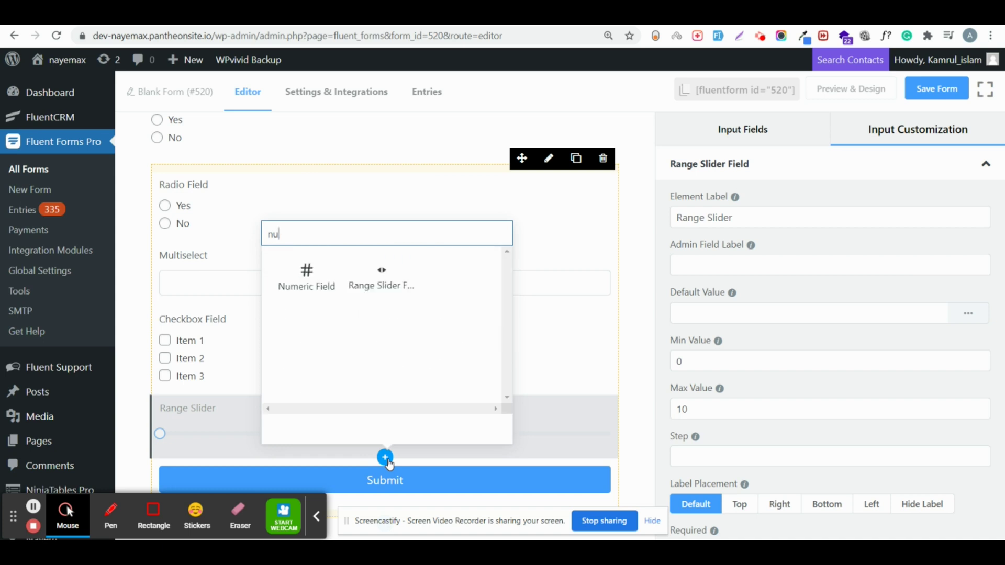
pyautogui.click(310, 293)
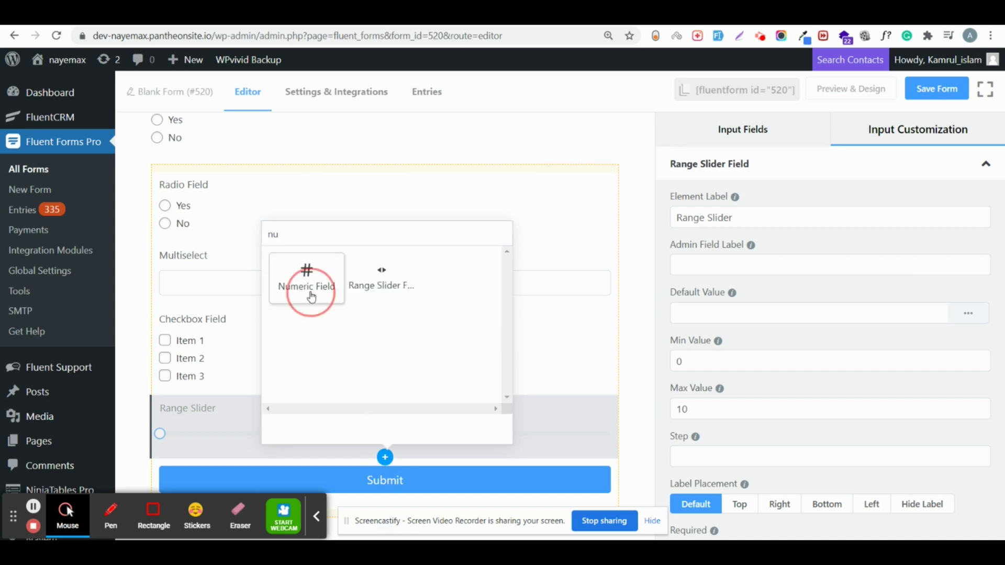
# Step: Turn on Enable Calculation in the Numeric Field's advanced options
pyautogui.scroll(-1, 228, 388)
pyautogui.click(220, 426)
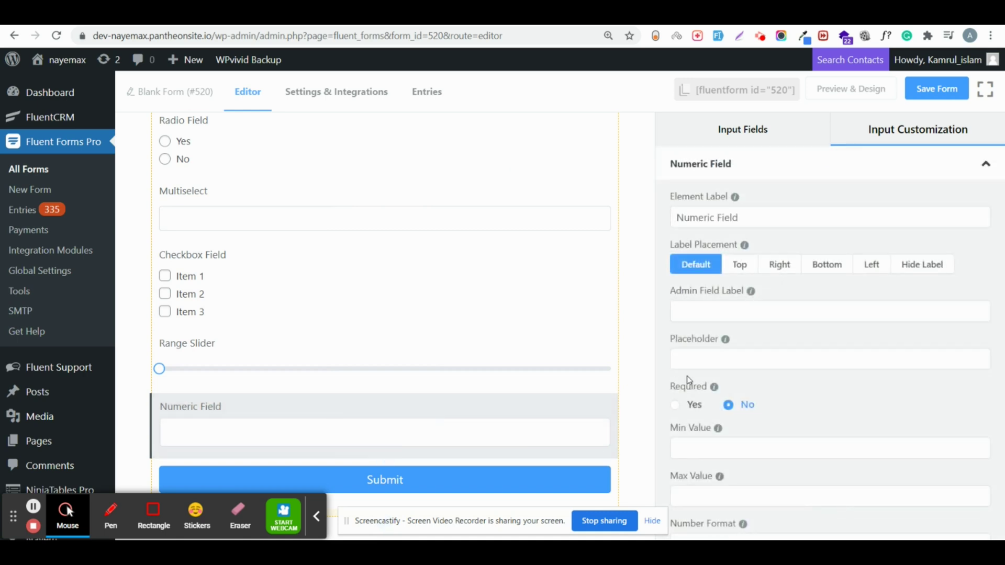
pyautogui.scroll(-2, 687, 380)
pyautogui.click(718, 507)
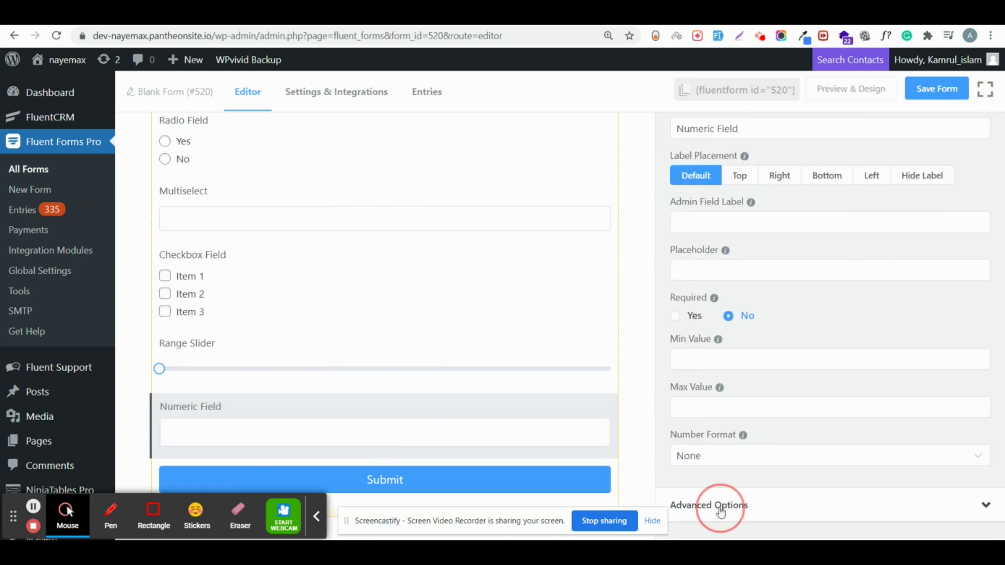
pyautogui.scroll(-6, 720, 508)
pyautogui.scroll(-2, 780, 345)
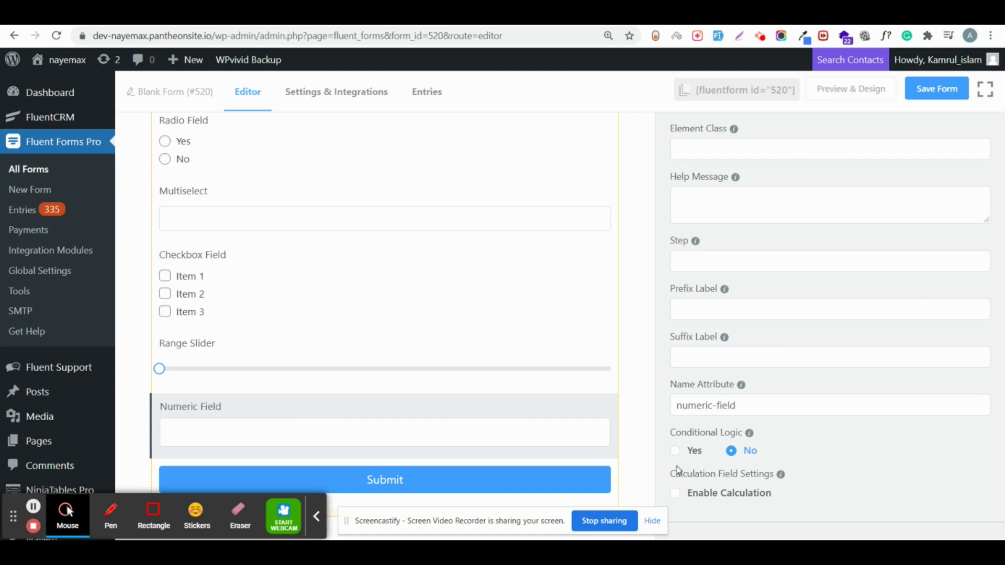
pyautogui.click(675, 493)
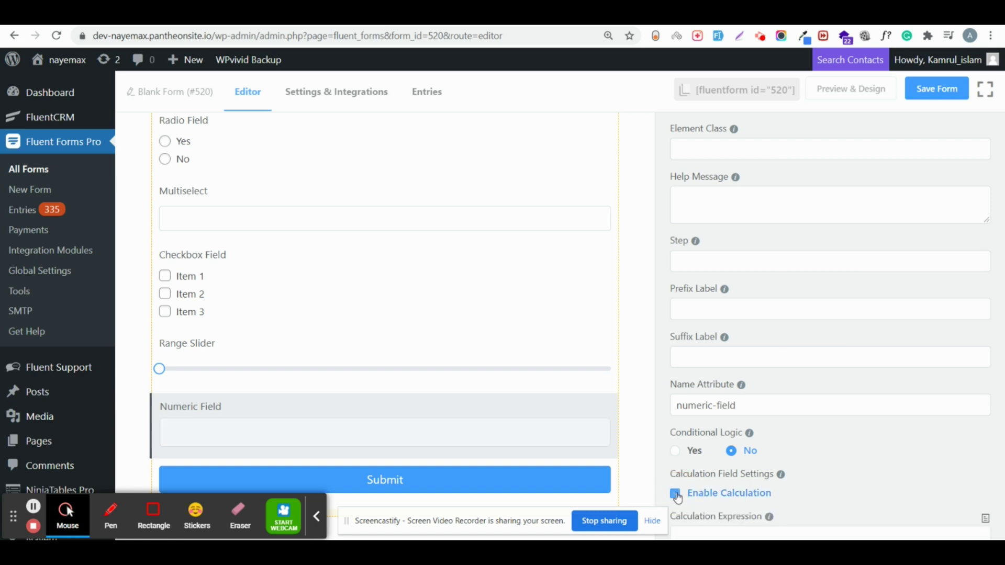
pyautogui.moveTo(754, 425)
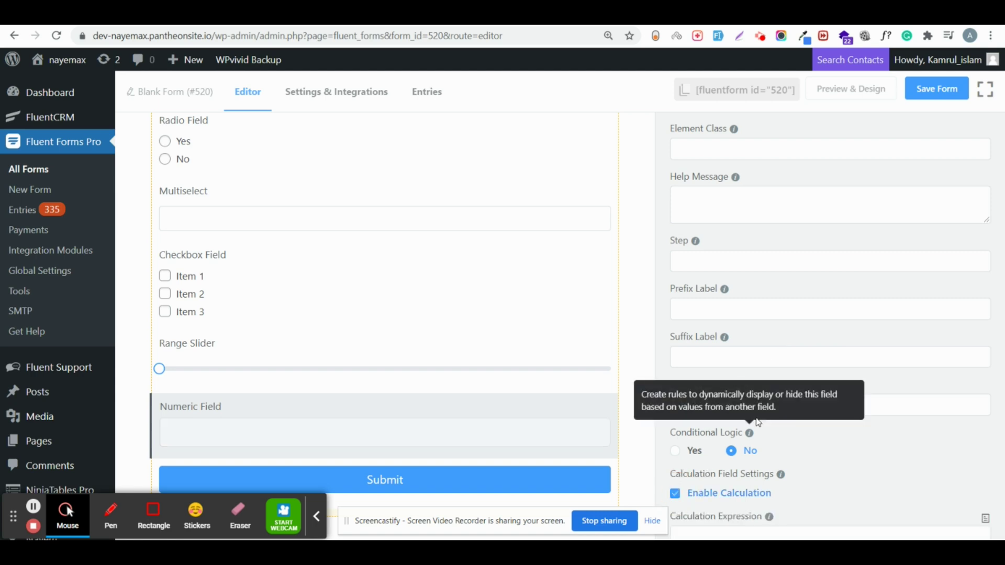
pyautogui.scroll(-4, 809, 457)
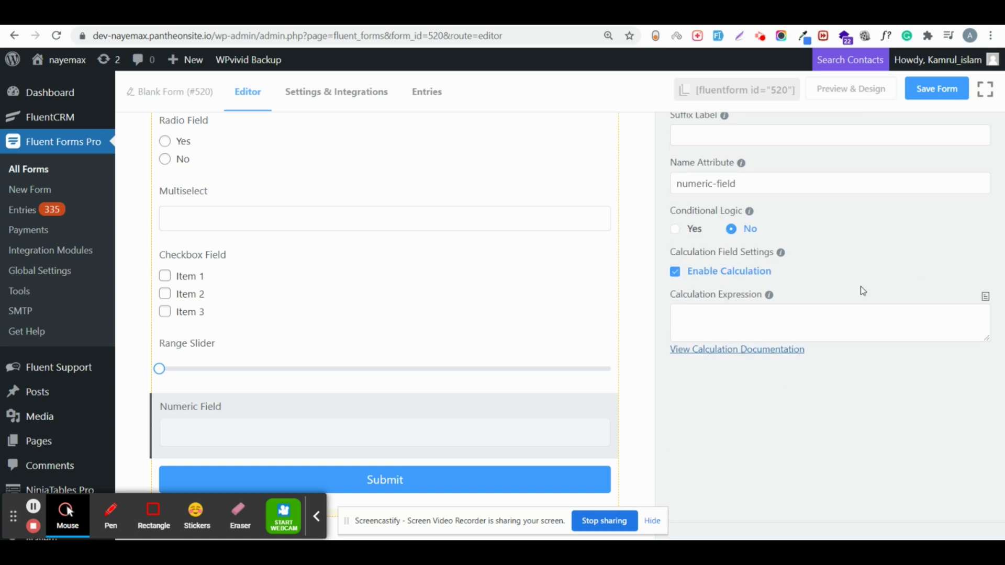
# Step: Insert Radio, Multiselect, Checkbox and Range Slider tokens into the calculation expression
pyautogui.click(984, 297)
pyautogui.click(917, 333)
pyautogui.click(985, 297)
pyautogui.click(914, 350)
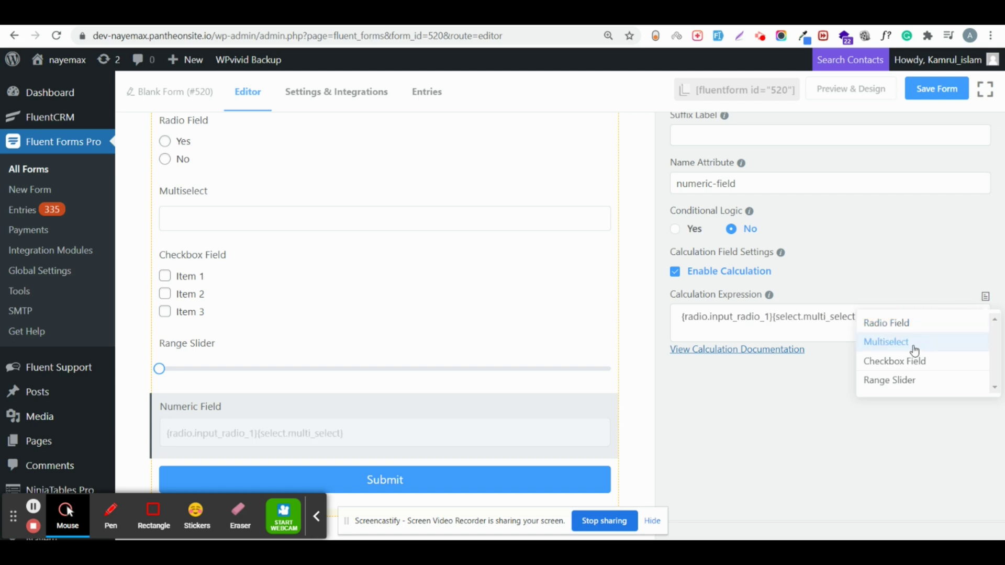
pyautogui.click(908, 367)
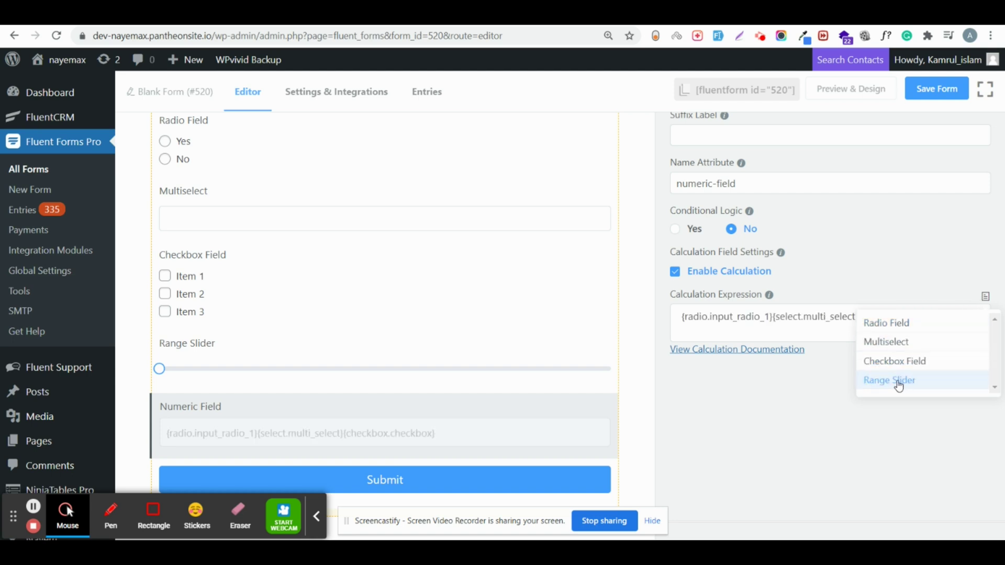
pyautogui.click(898, 385)
# Step: Put + between each field token in the expression and save the form
pyautogui.click(773, 320)
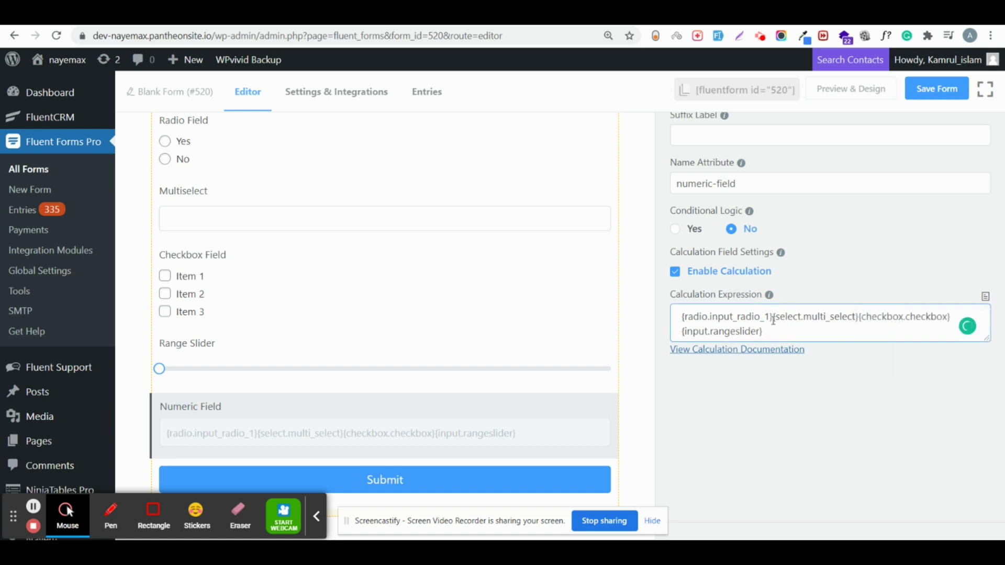
pyautogui.hotkey('ctrl', '+')
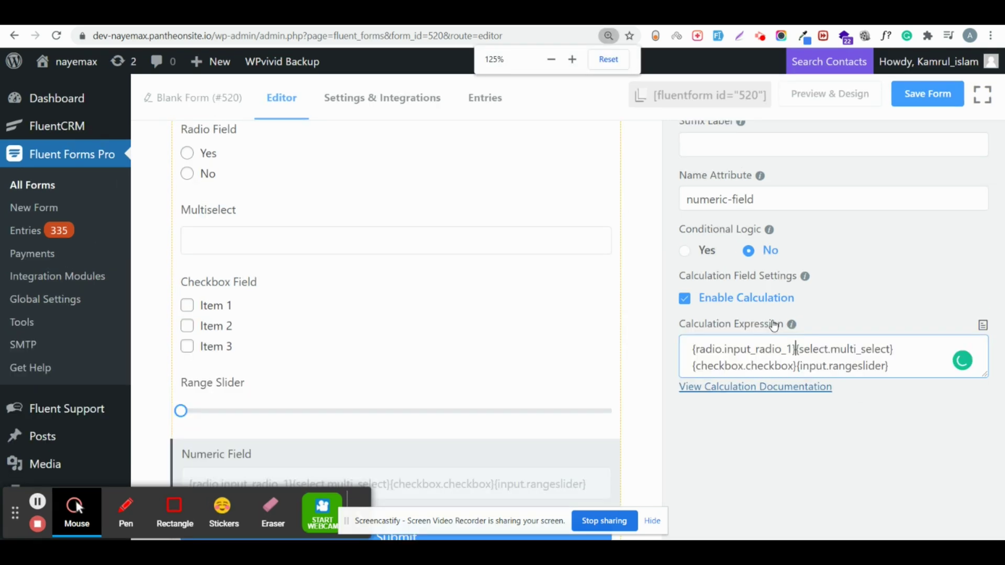
pyautogui.write('+')
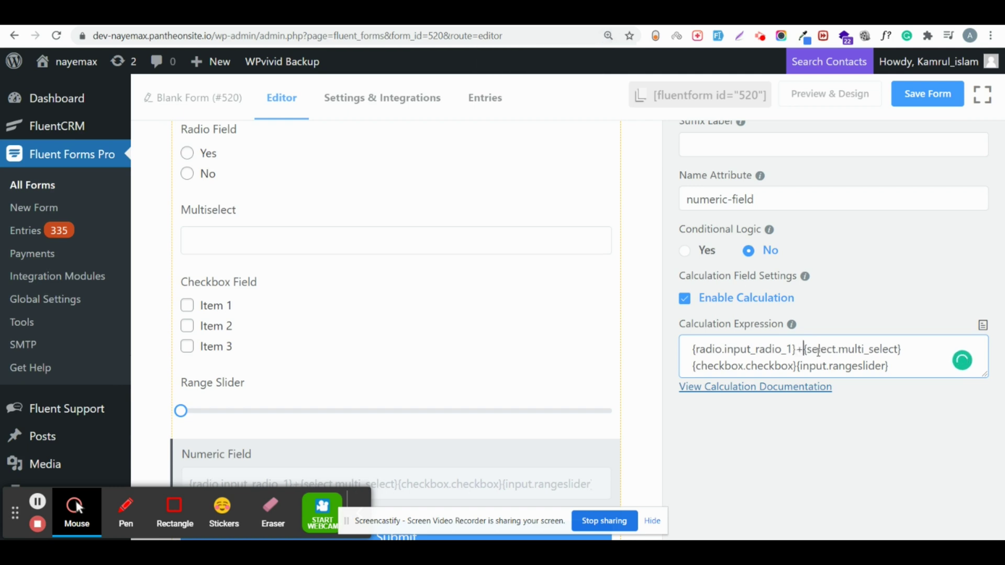
pyautogui.keyDown('shift'); pyautogui.click(902, 352); pyautogui.keyUp('shift')
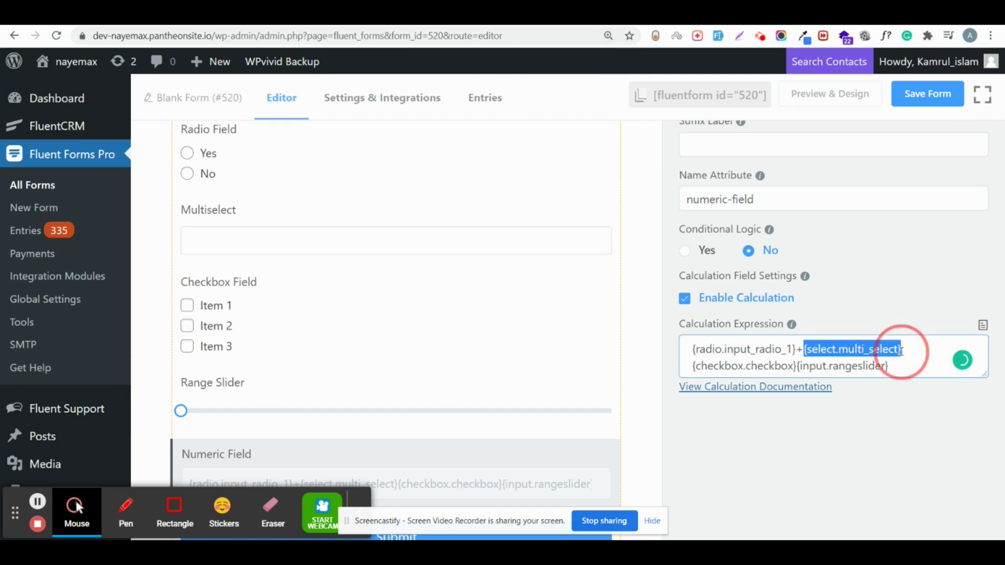
pyautogui.click(694, 367)
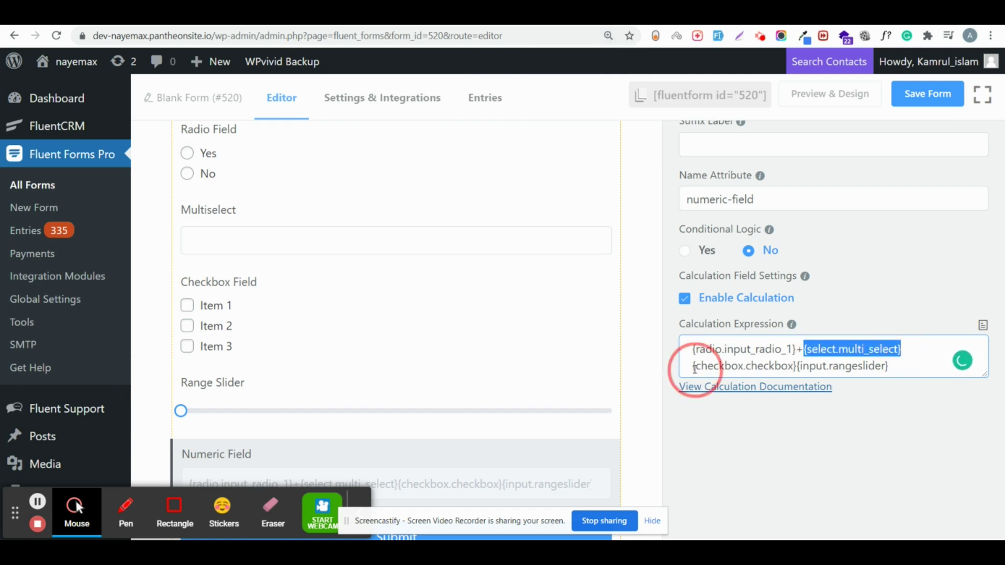
pyautogui.write('+')
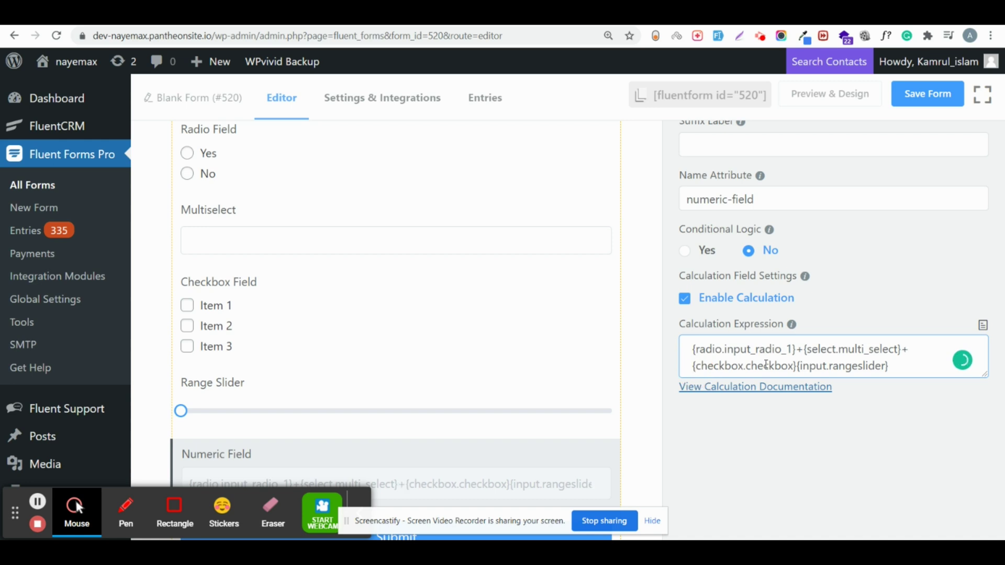
pyautogui.click(797, 365)
pyautogui.write('+')
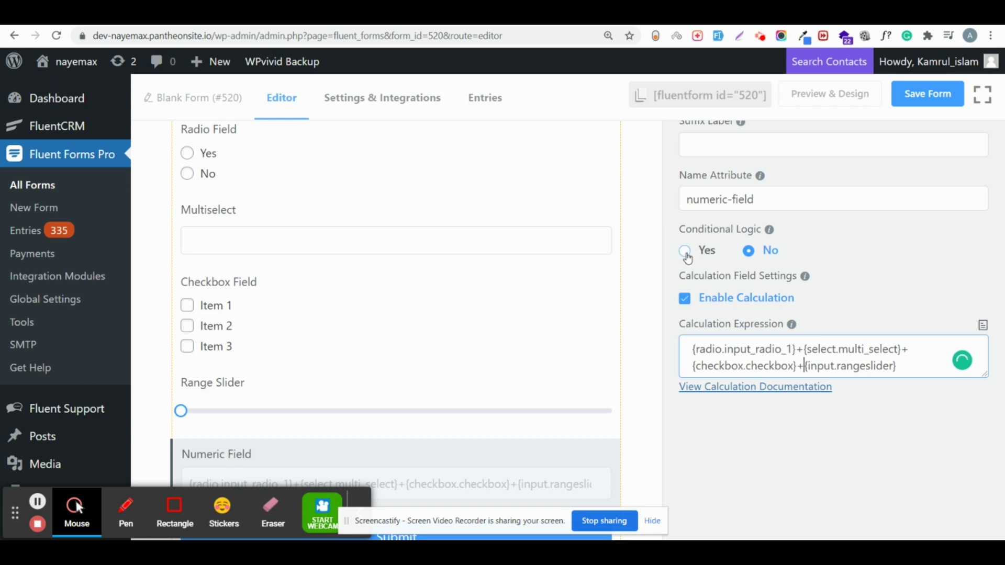
pyautogui.moveTo(434, 199)
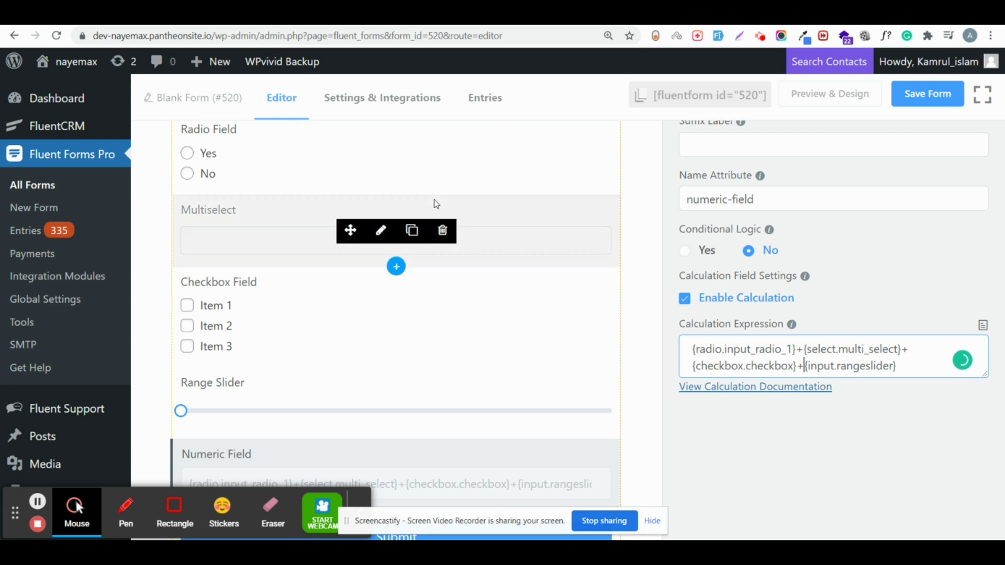
pyautogui.hotkey('ctrl', '-')
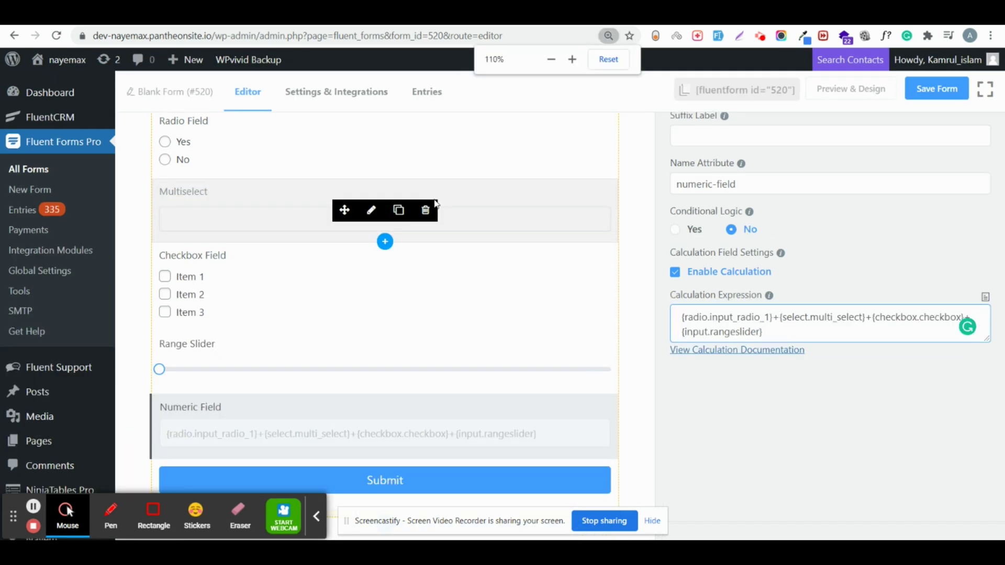
pyautogui.click(914, 95)
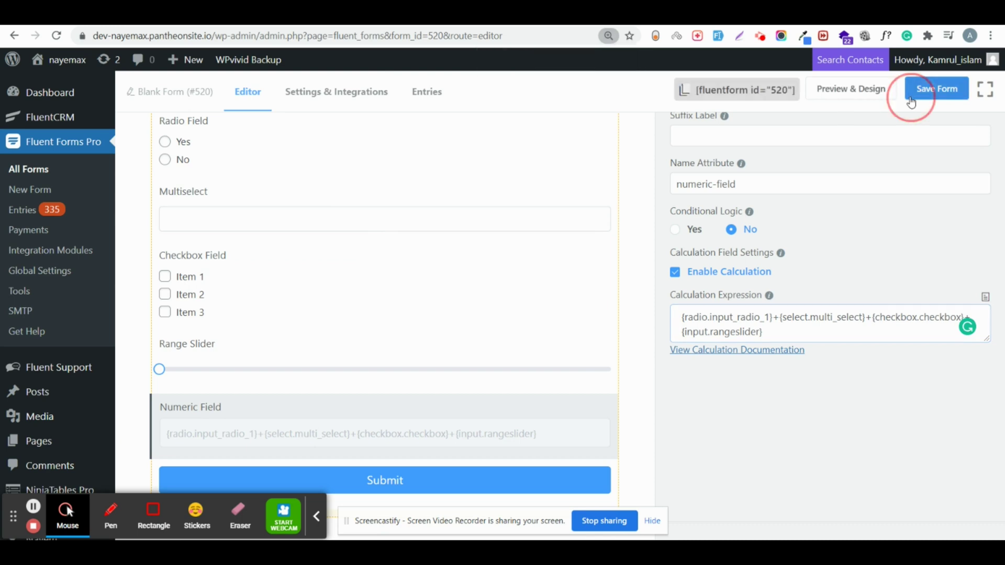
# Step: Open the form preview and choose Yes in the Radio Field and Option 2 in the Multiselect
pyautogui.click(845, 90)
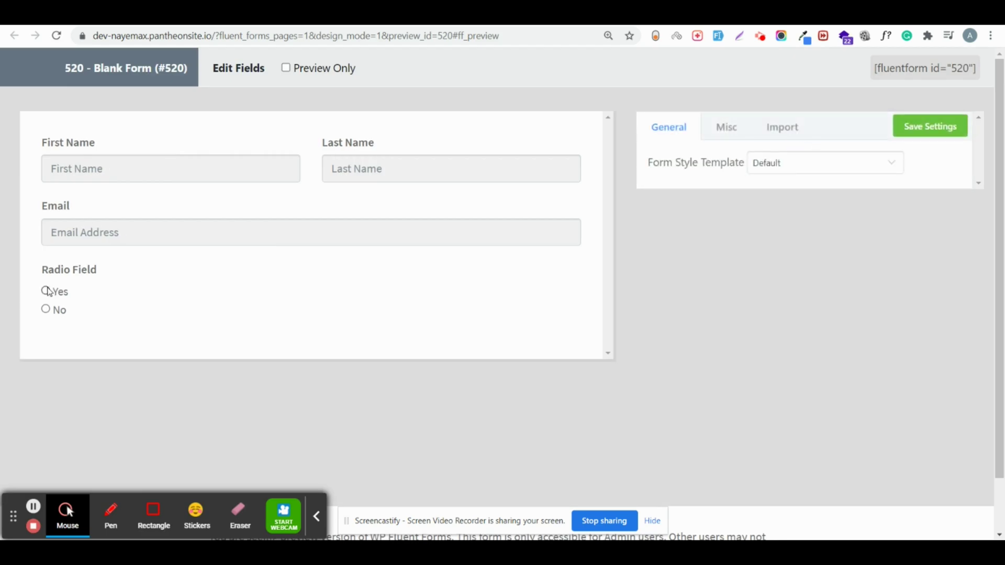
pyautogui.click(46, 291)
pyautogui.scroll(-3, 95, 288)
pyautogui.click(45, 136)
pyautogui.click(62, 210)
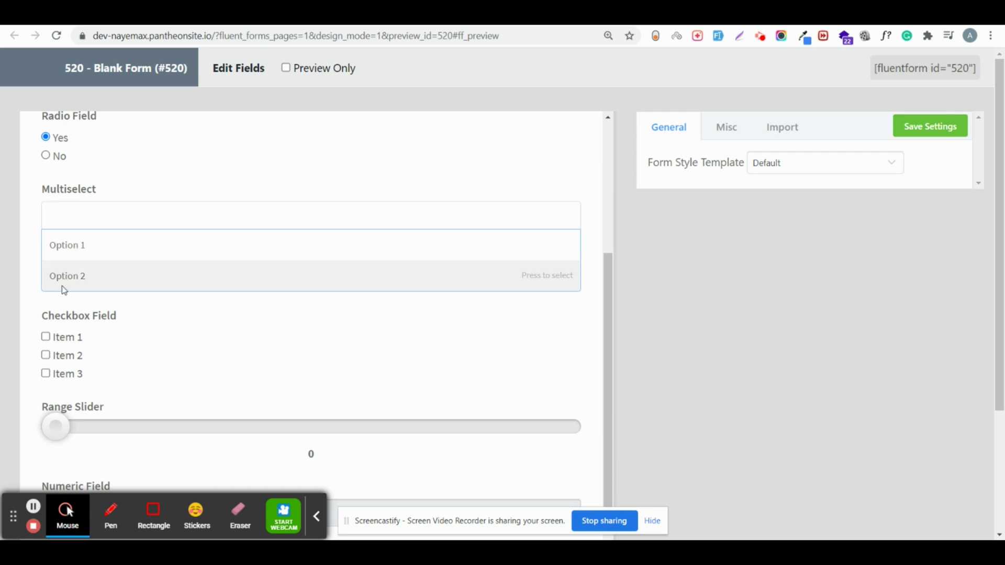
pyautogui.click(63, 282)
pyautogui.click(50, 328)
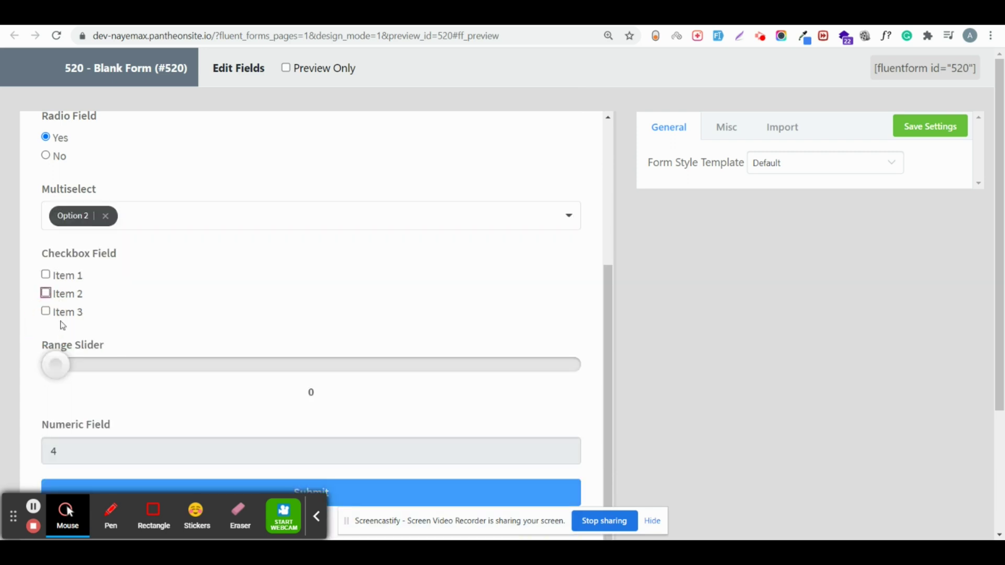
# Step: Set the Range Slider to 5, check the Numeric Field totals 9, and close the preview
pyautogui.moveTo(57, 370); pyautogui.dragTo(300, 405)
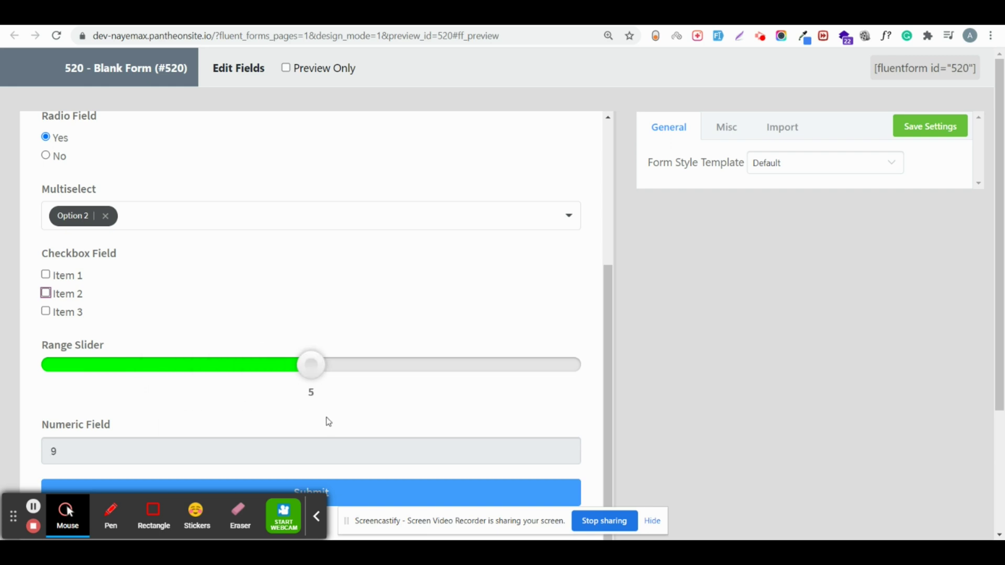
pyautogui.scroll(-3, 191, 398)
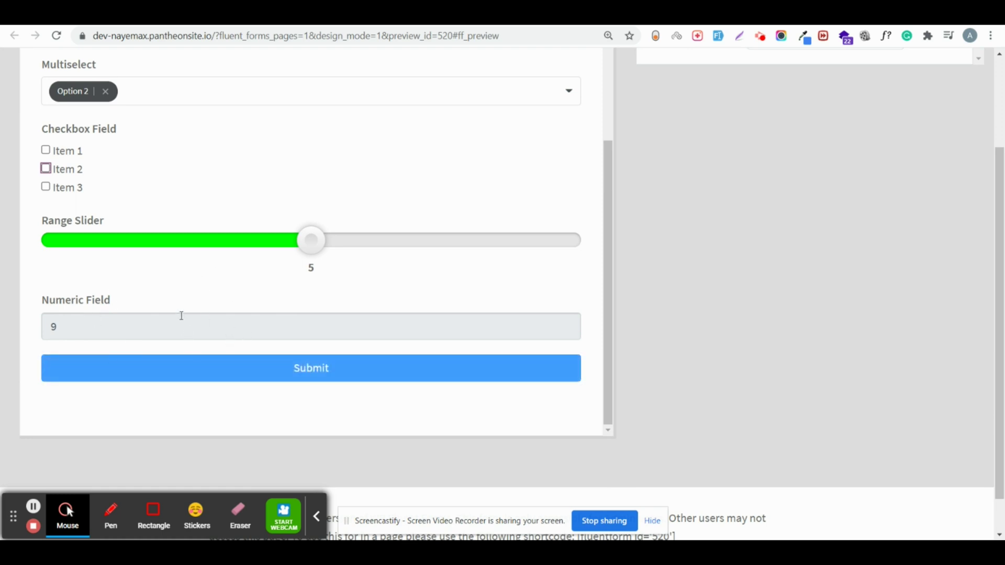
pyautogui.hotkey('ctrl', 'w')
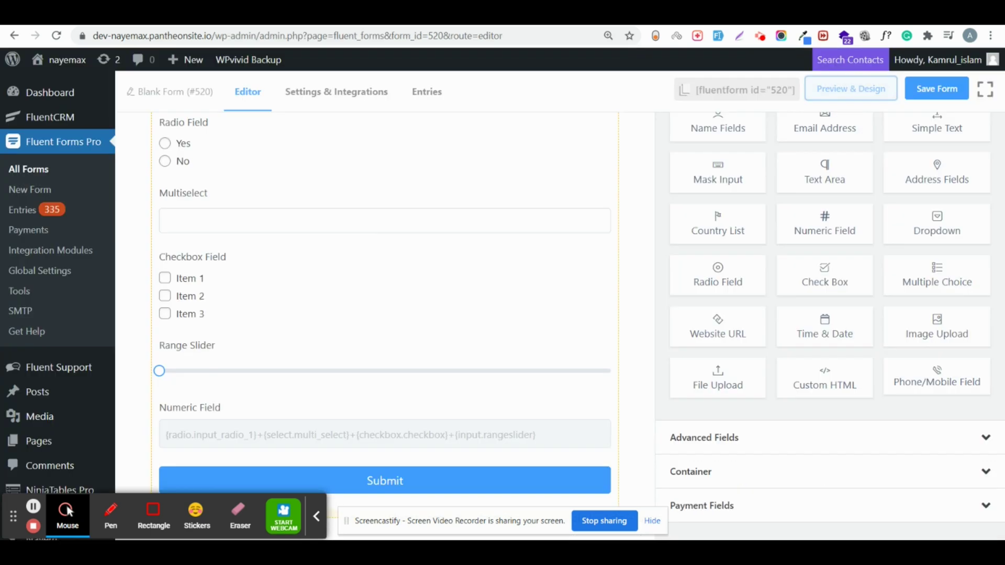
# Step: Set the Numeric Field's Advanced Options container class to ff-hidden, correcting the typo, and save the form
pyautogui.click(187, 398)
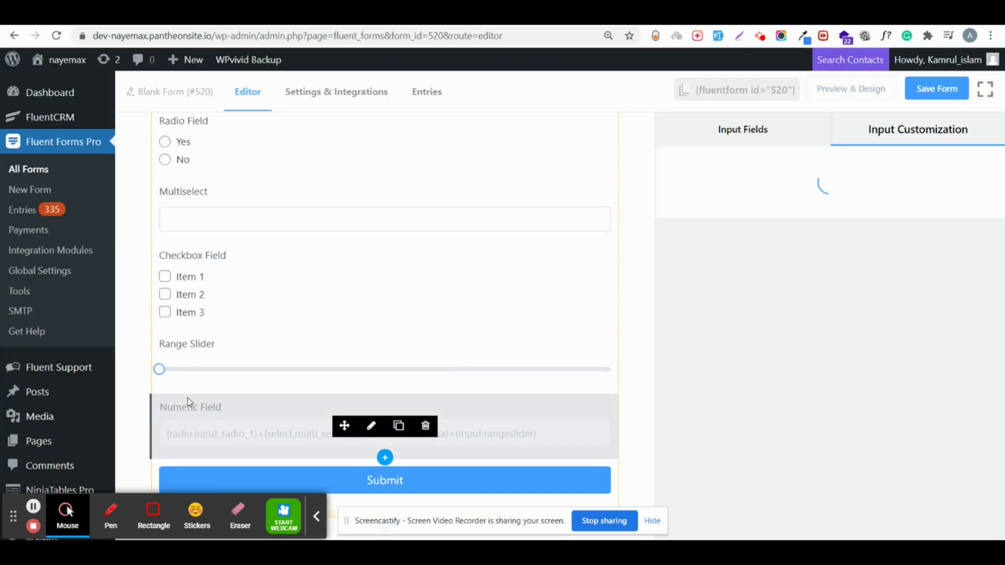
pyautogui.scroll(-2, 764, 397)
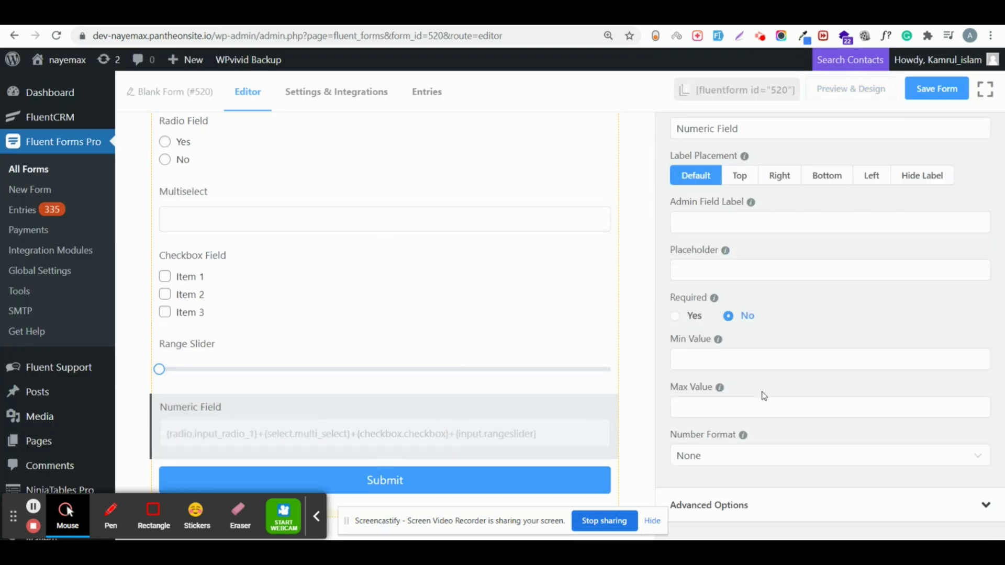
pyautogui.click(692, 517)
pyautogui.scroll(-6, 749, 330)
pyautogui.scroll(-3, 750, 330)
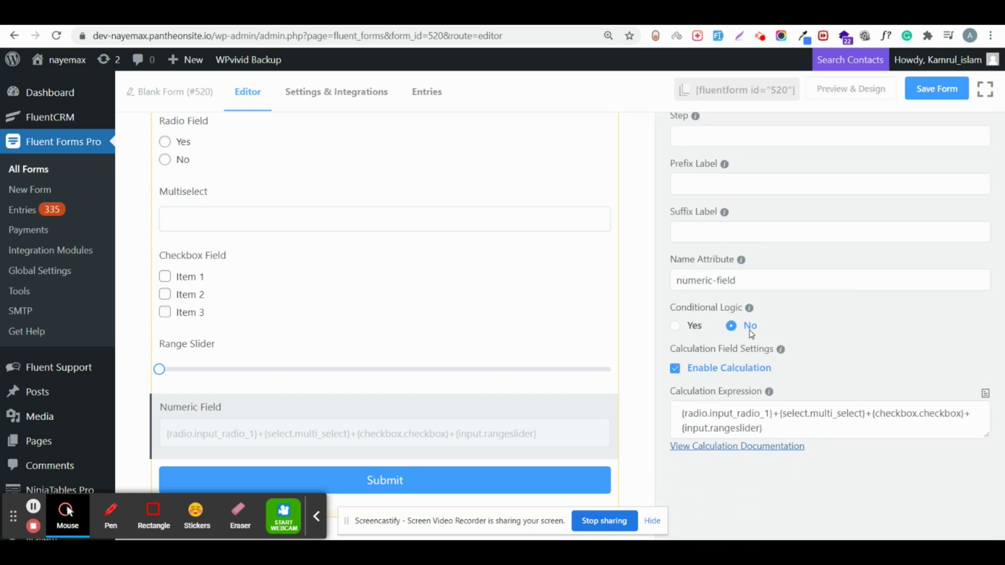
pyautogui.scroll(1, 745, 131)
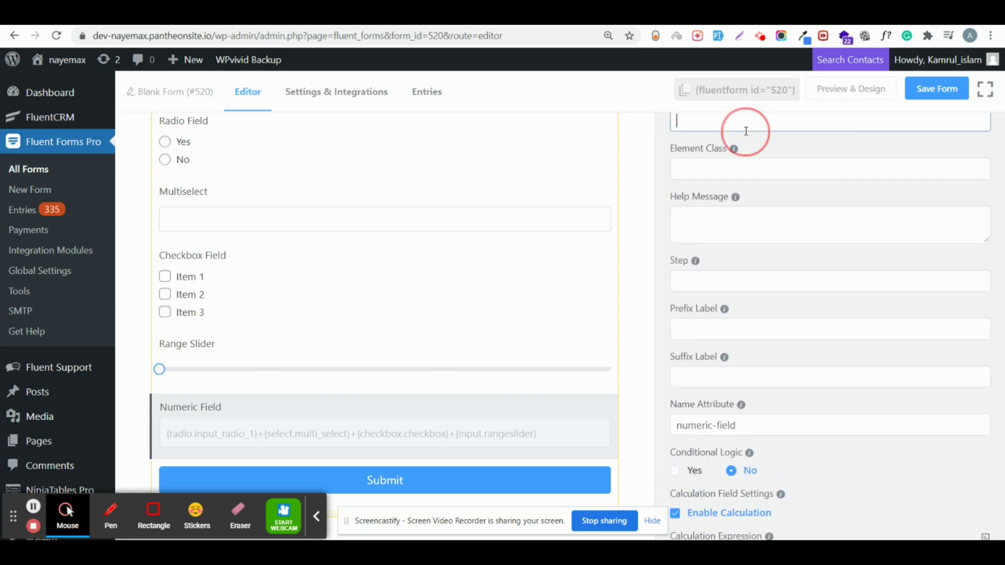
pyautogui.scroll(1, 721, 196)
pyautogui.write('ff=hidden')
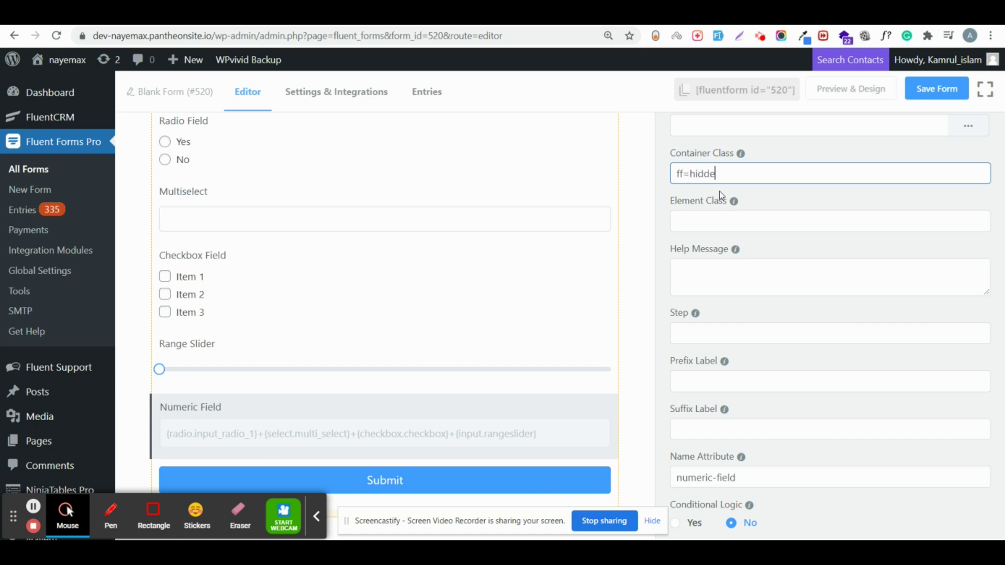
pyautogui.click(690, 173)
pyautogui.press('BackSpace')
pyautogui.write('-')
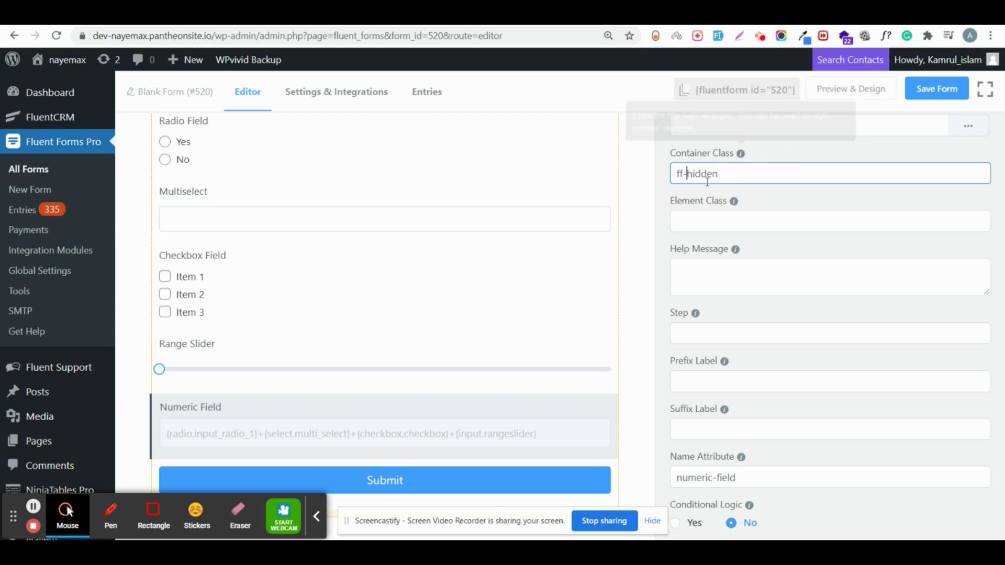
pyautogui.click(931, 87)
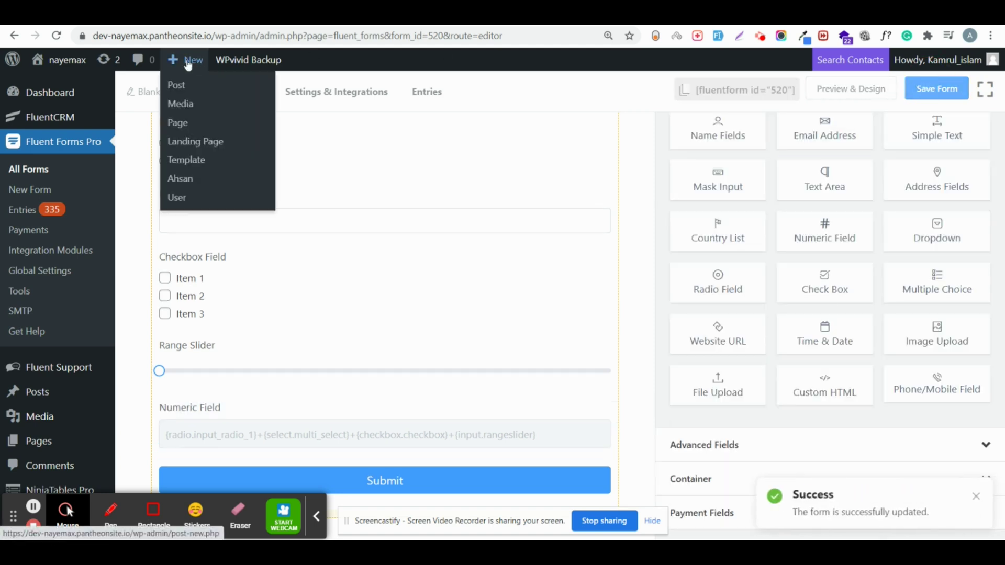
# Step: Preview the form, answer Yes in both Radio Fields, and confirm the Numeric Field no longer shows
pyautogui.click(183, 10)
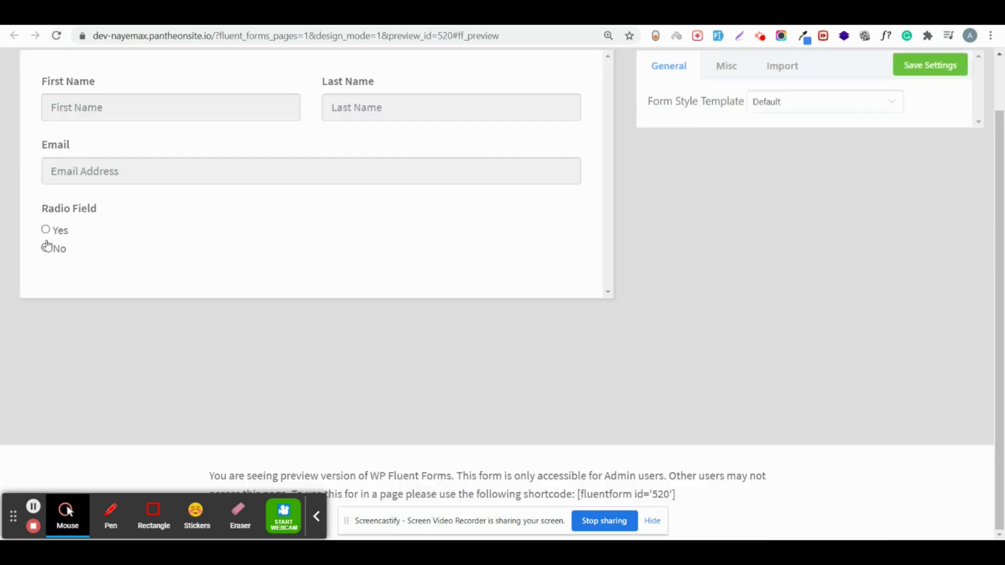
pyautogui.click(46, 229)
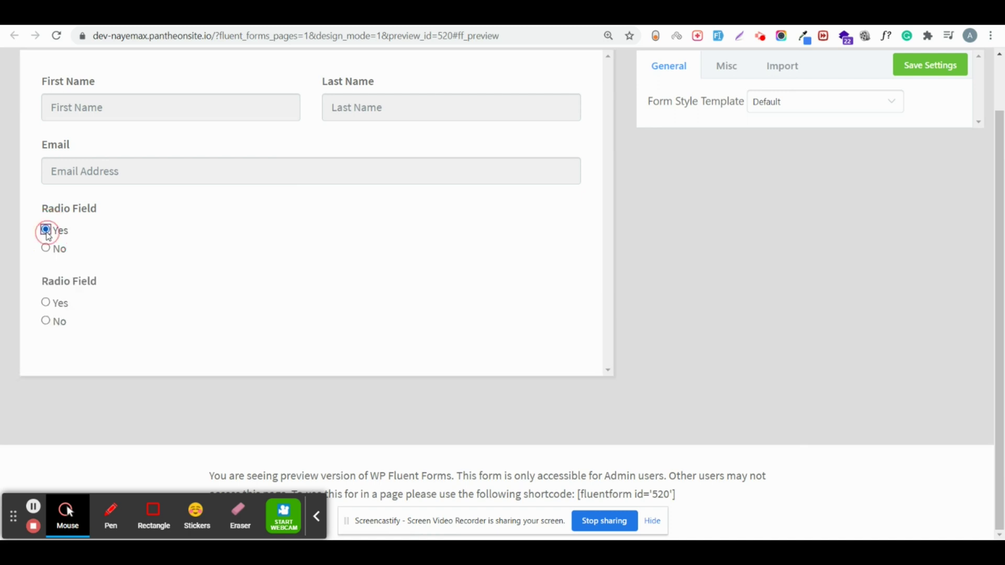
pyautogui.click(56, 311)
pyautogui.scroll(-3, 121, 299)
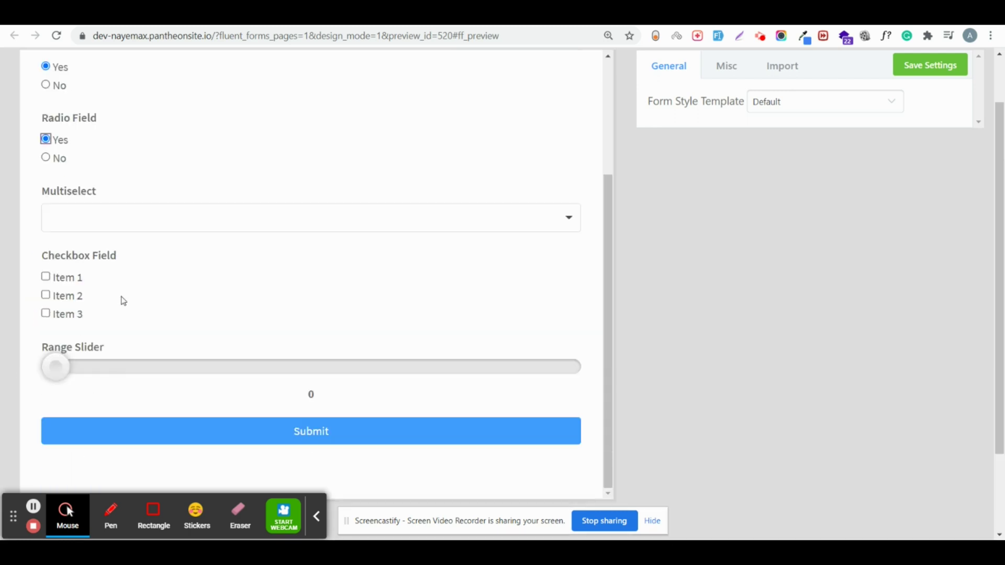
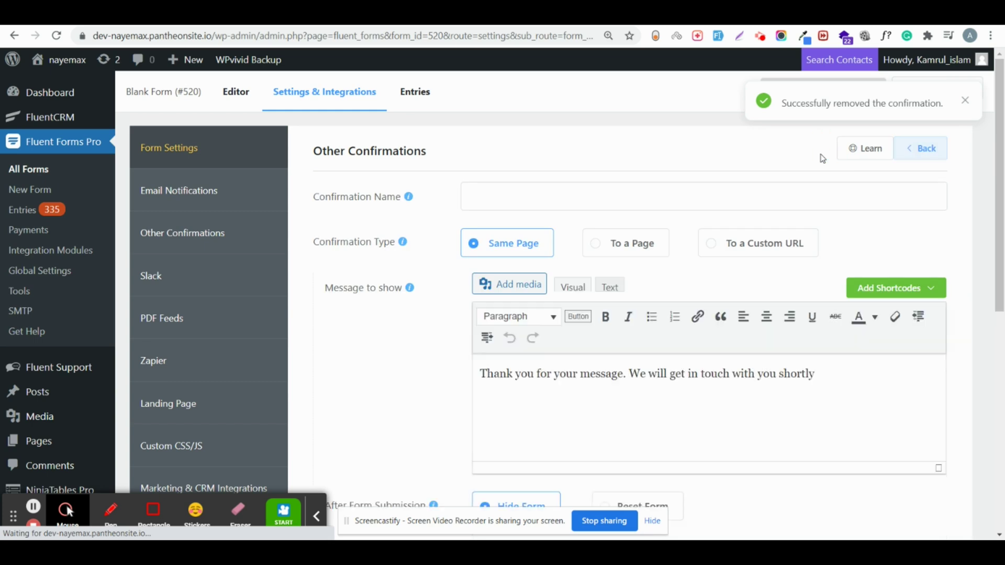
# Step: Replace the default confirmation message with the text '12thnank'
pyautogui.click(535, 376)
pyautogui.hotkey('shift', 'Home')
pyautogui.tripleClick(535, 376)
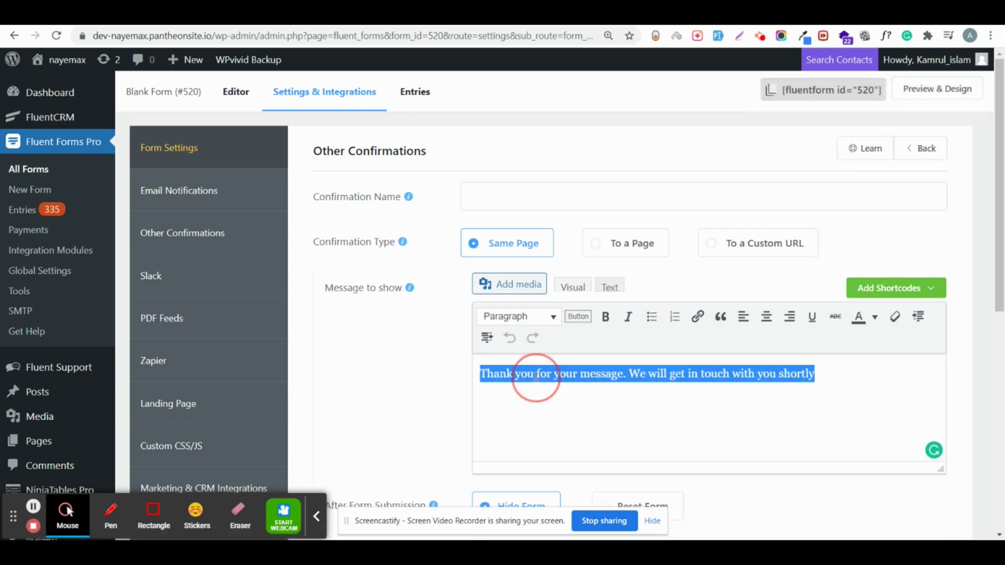
pyautogui.press('BackSpace')
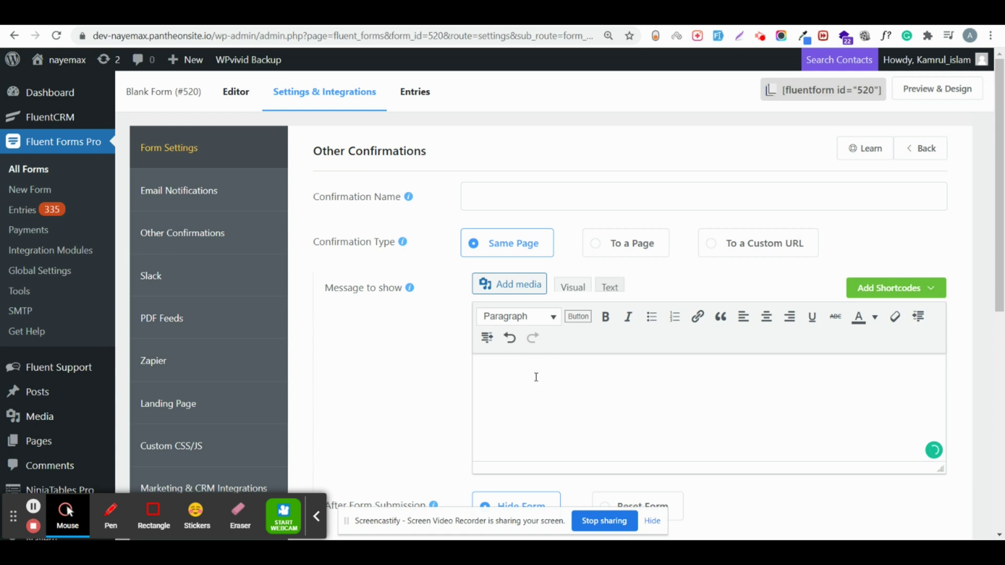
pyautogui.write('12')
pyautogui.write('th')
pyautogui.write('nank')
# Step: Add a conditional-logic rule: Numeric Field less than 5
pyautogui.scroll(-5, 495, 376)
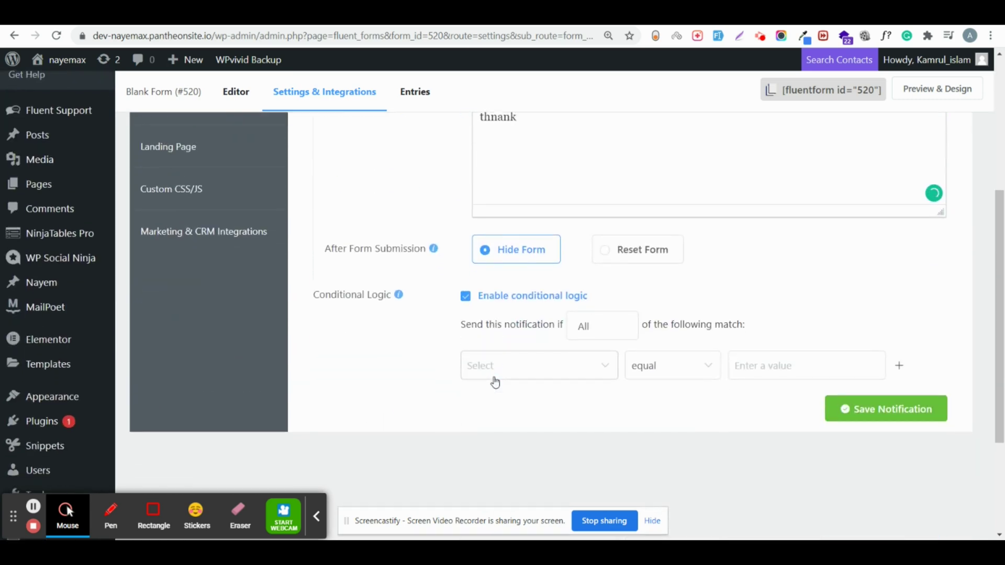
pyautogui.click(494, 378)
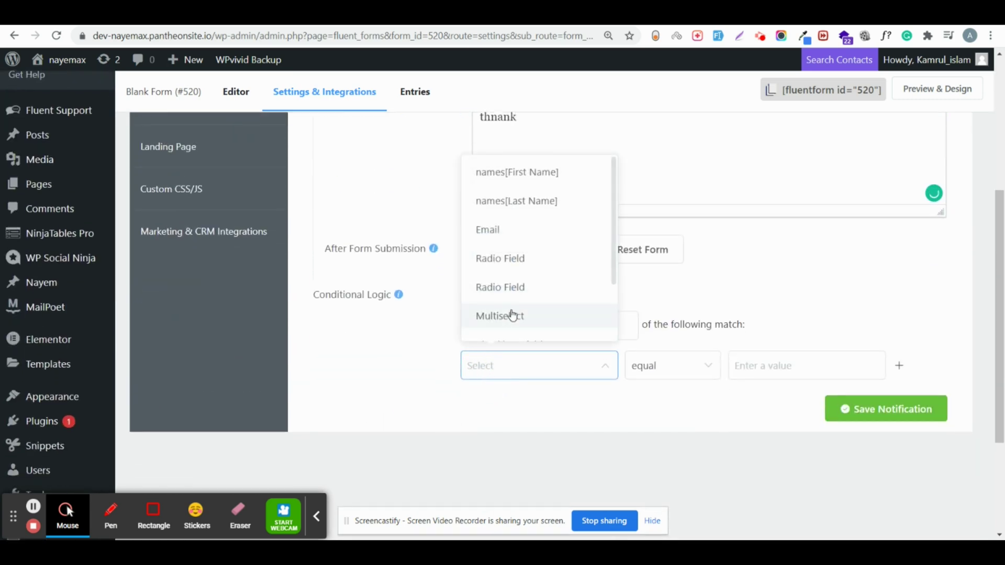
pyautogui.scroll(-2, 512, 315)
pyautogui.click(511, 316)
pyautogui.click(628, 367)
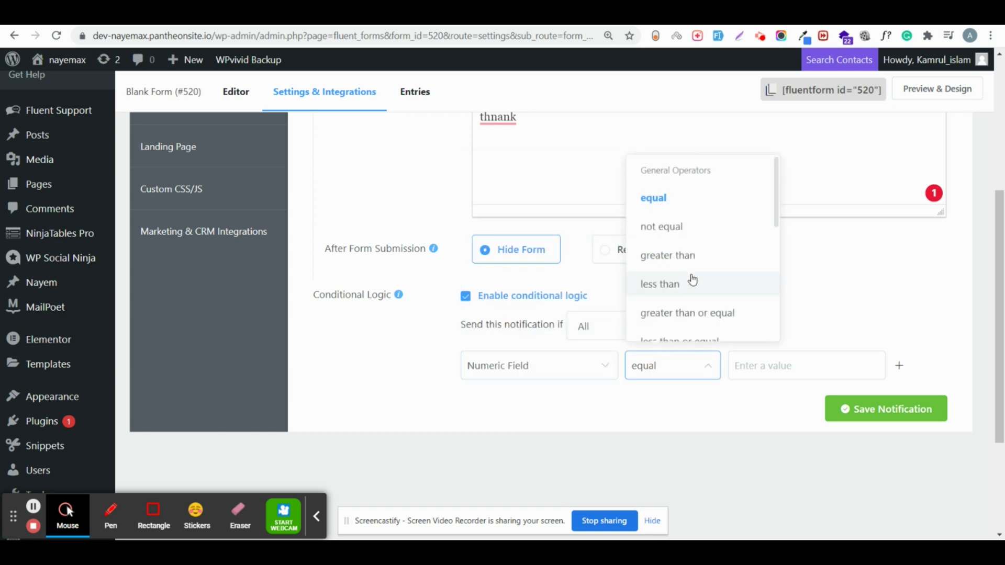
pyautogui.click(691, 282)
pyautogui.click(738, 365)
pyautogui.write('5')
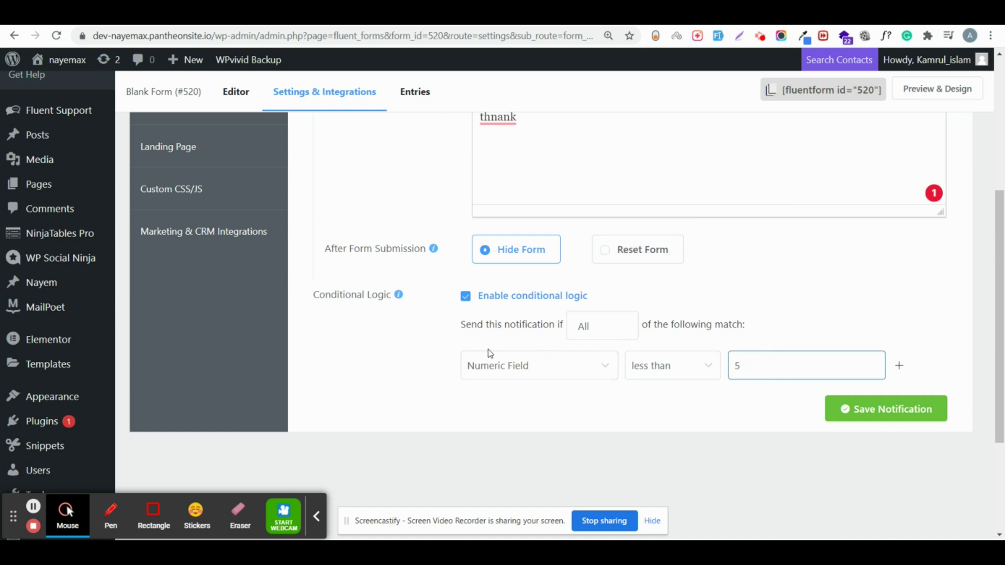
# Step: Correct the message to 'thank' and save the confirmation
pyautogui.scroll(2, 538, 182)
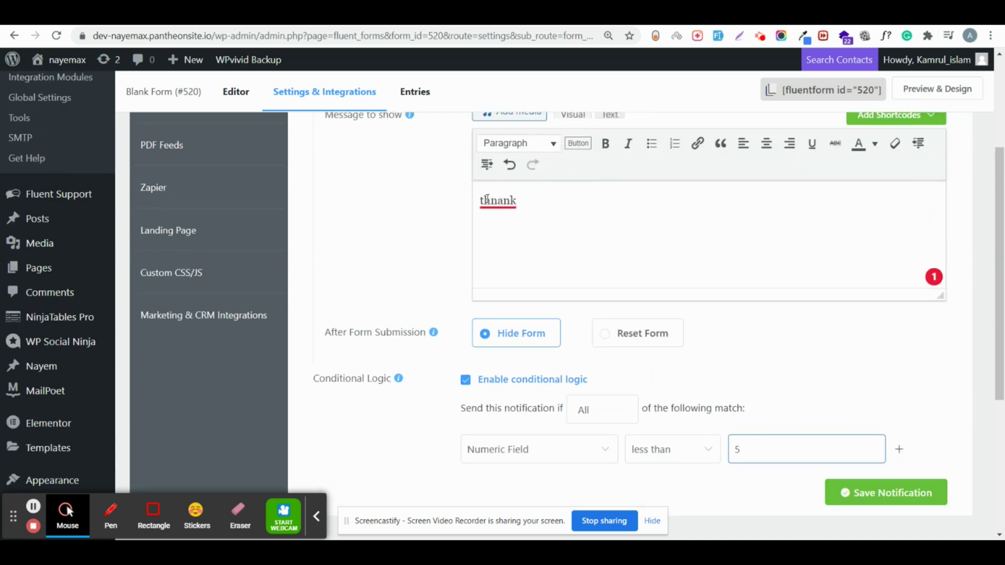
pyautogui.moveTo(512, 200)
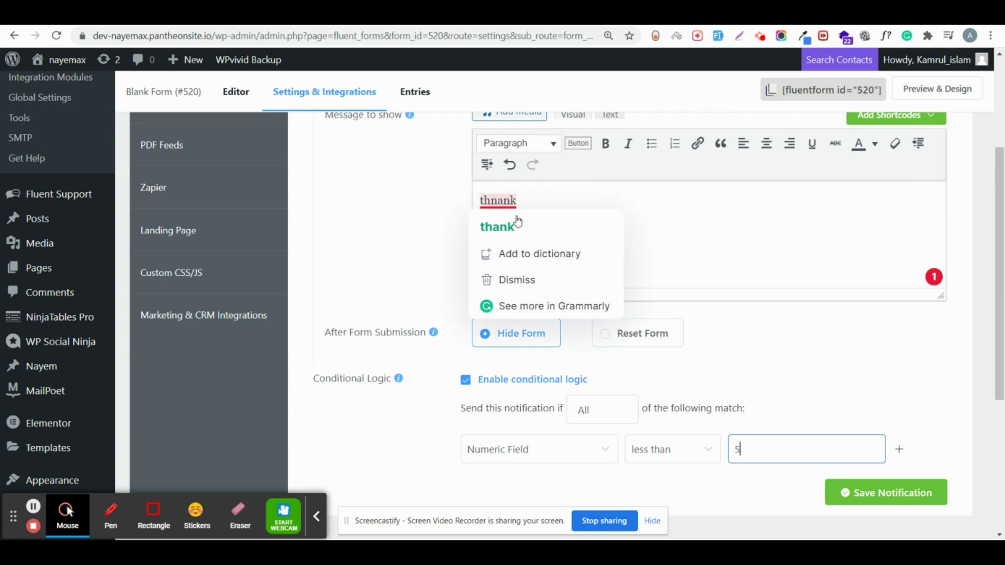
pyautogui.click(517, 221)
pyautogui.click(856, 495)
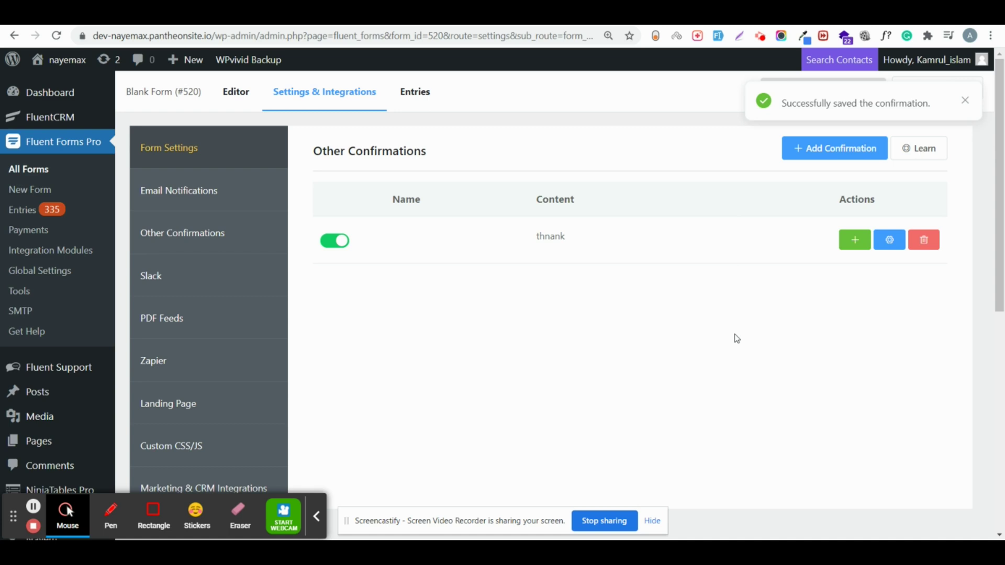
# Step: Add a new confirmation with the message 'welcome'
pyautogui.click(845, 152)
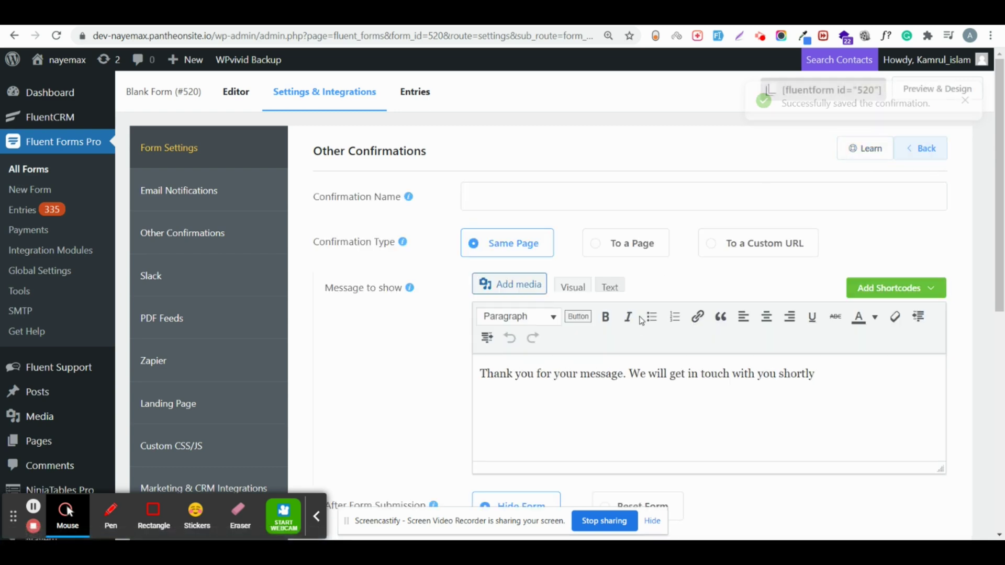
pyautogui.tripleClick(600, 376)
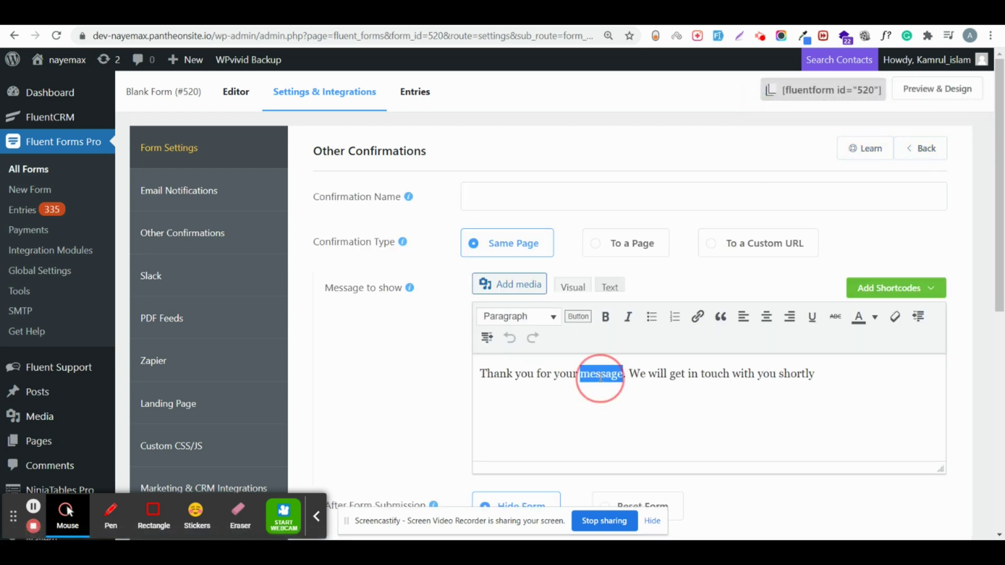
pyautogui.press('BackSpace')
pyautogui.write('welcome')
# Step: Set its condition to Numeric Field greater than 10 and save it
pyautogui.scroll(-4, 600, 378)
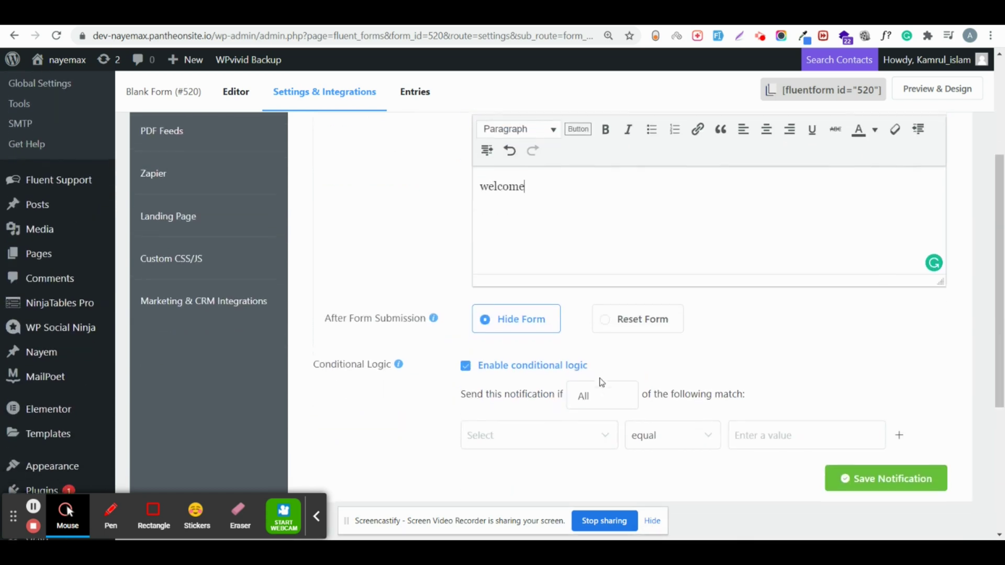
pyautogui.click(555, 430)
pyautogui.scroll(-2, 559, 375)
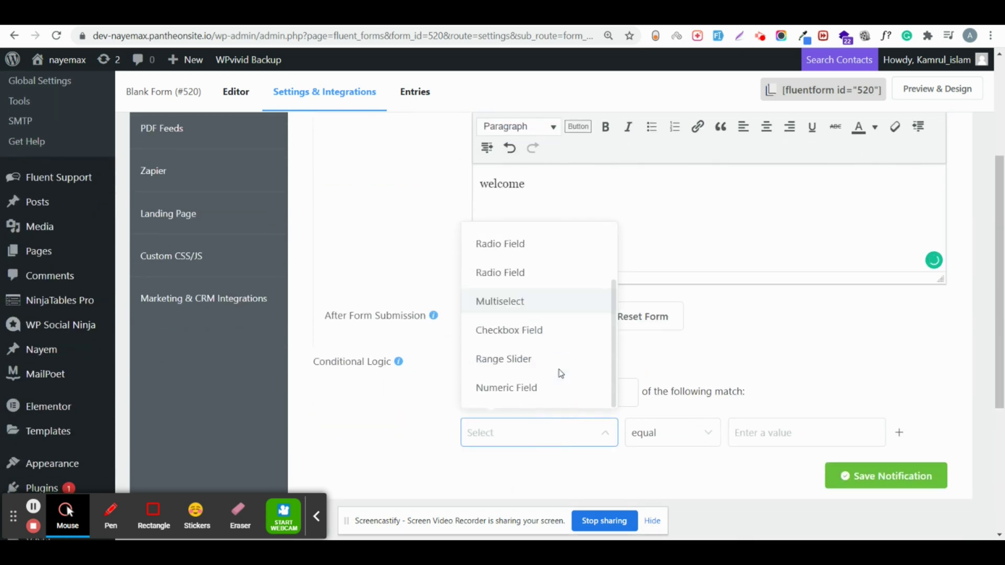
pyautogui.click(538, 393)
pyautogui.click(668, 432)
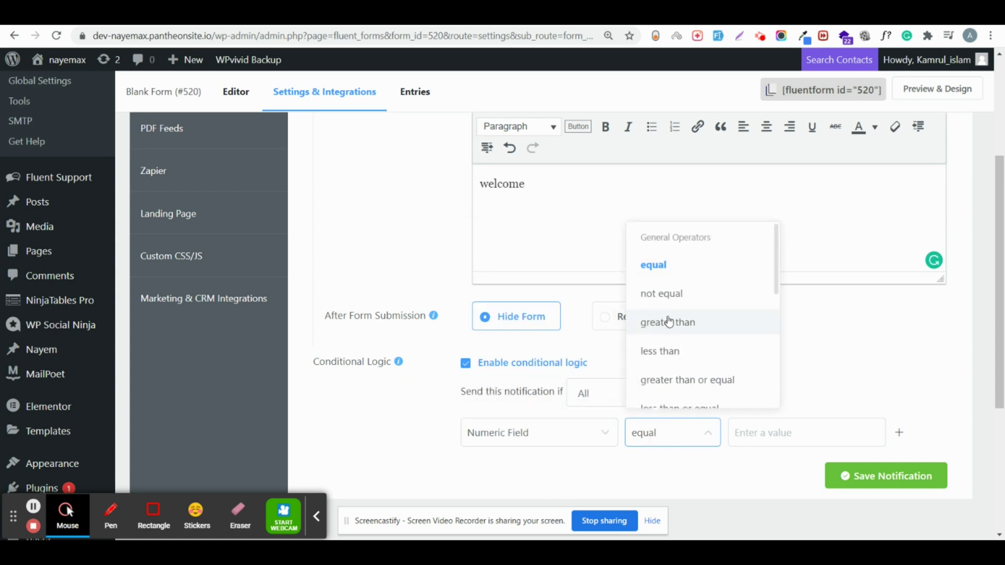
pyautogui.click(668, 321)
pyautogui.click(731, 429)
pyautogui.write('10')
pyautogui.click(849, 484)
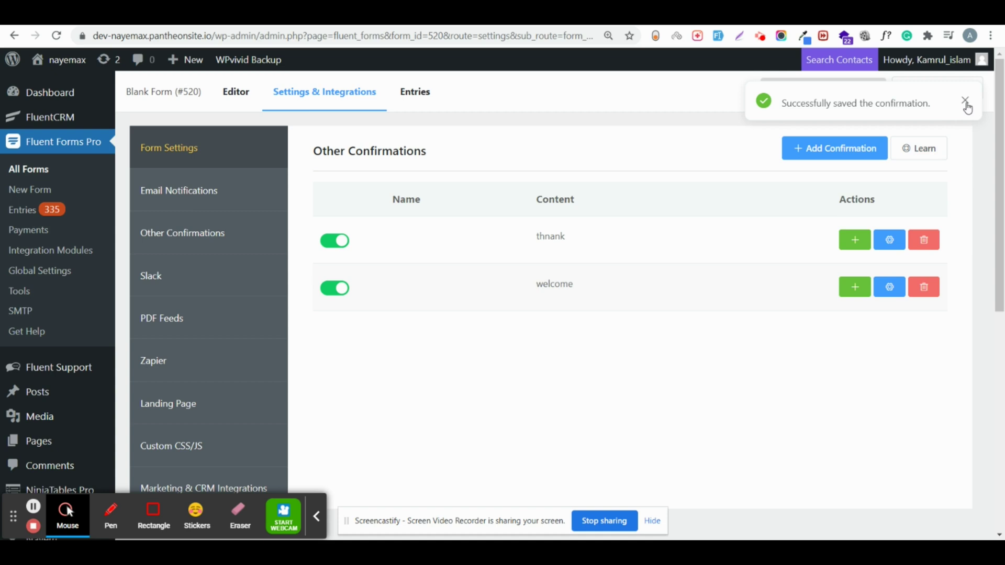
pyautogui.click(966, 101)
# Step: In the form preview, answer Yes in the Radio Field and pick Multiselect Option 2
pyautogui.click(953, 93)
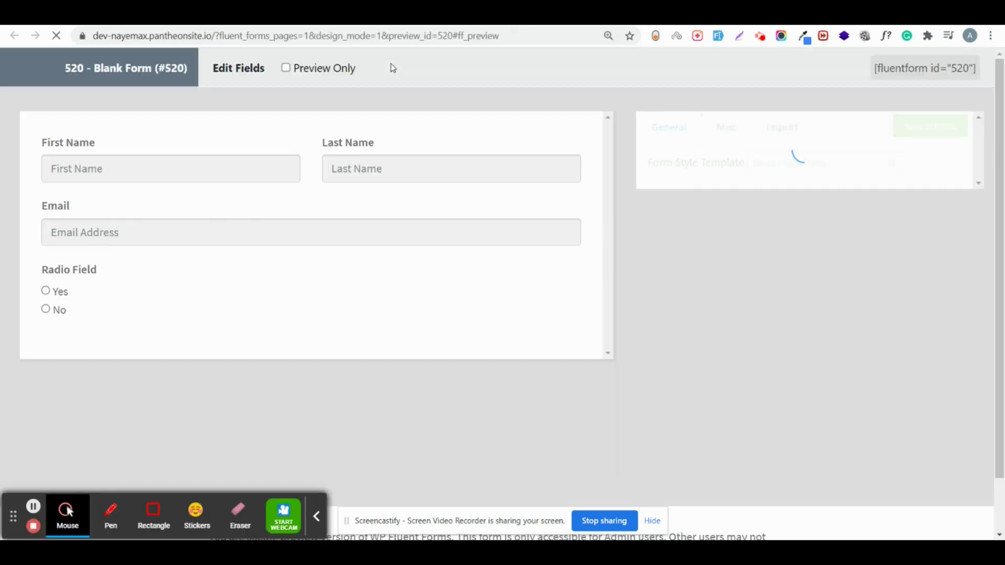
pyautogui.click(46, 291)
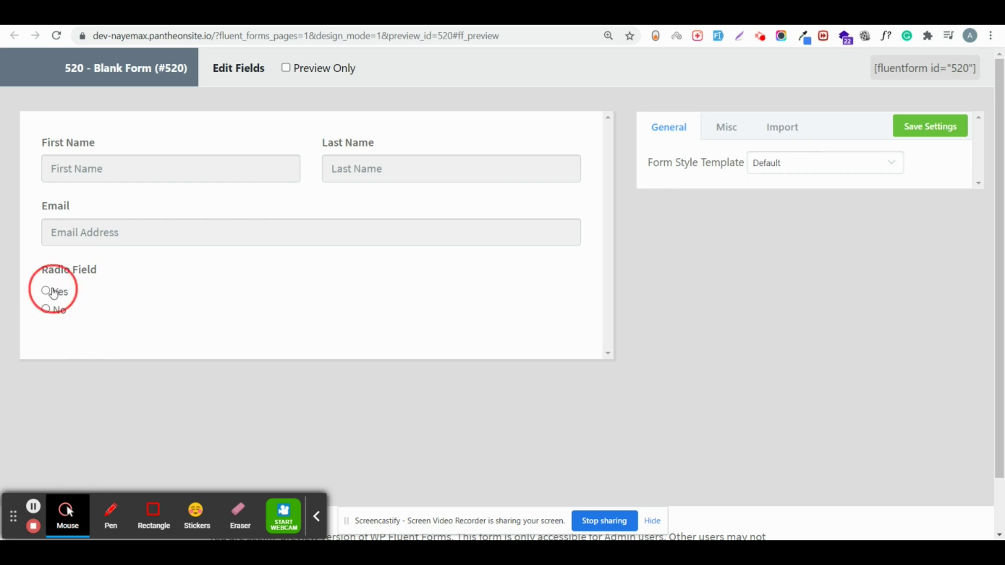
pyautogui.scroll(-3, 129, 316)
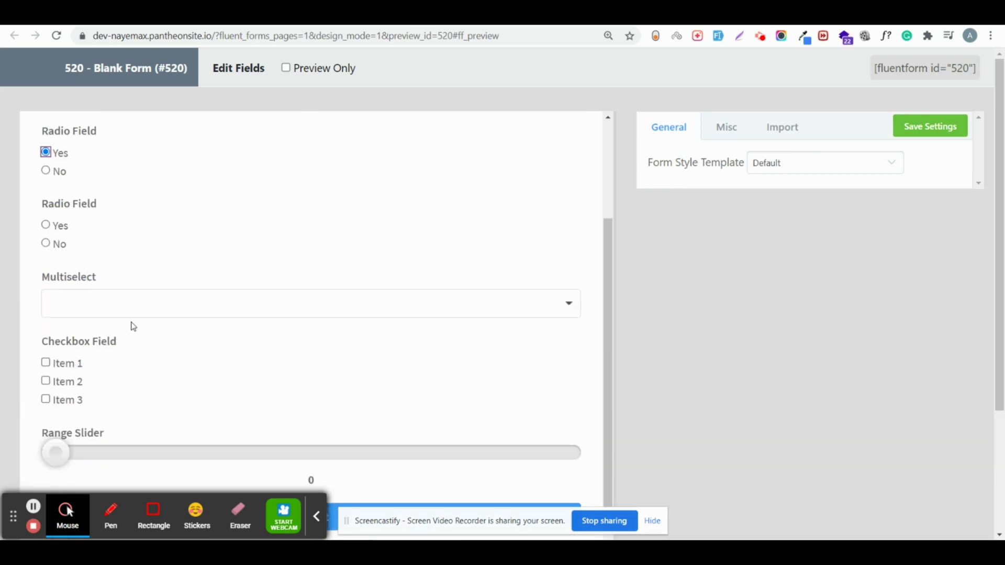
pyautogui.click(105, 307)
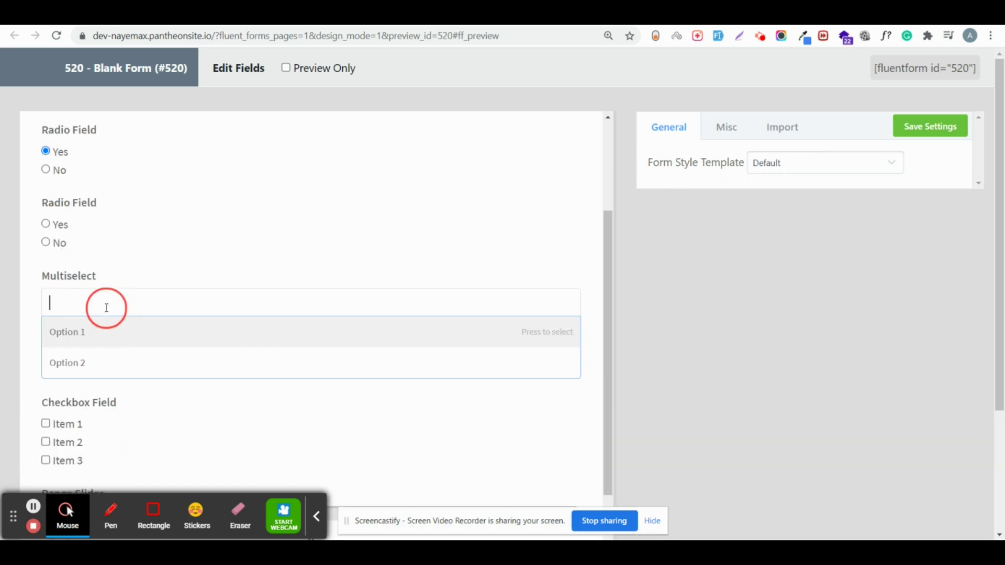
pyautogui.click(90, 382)
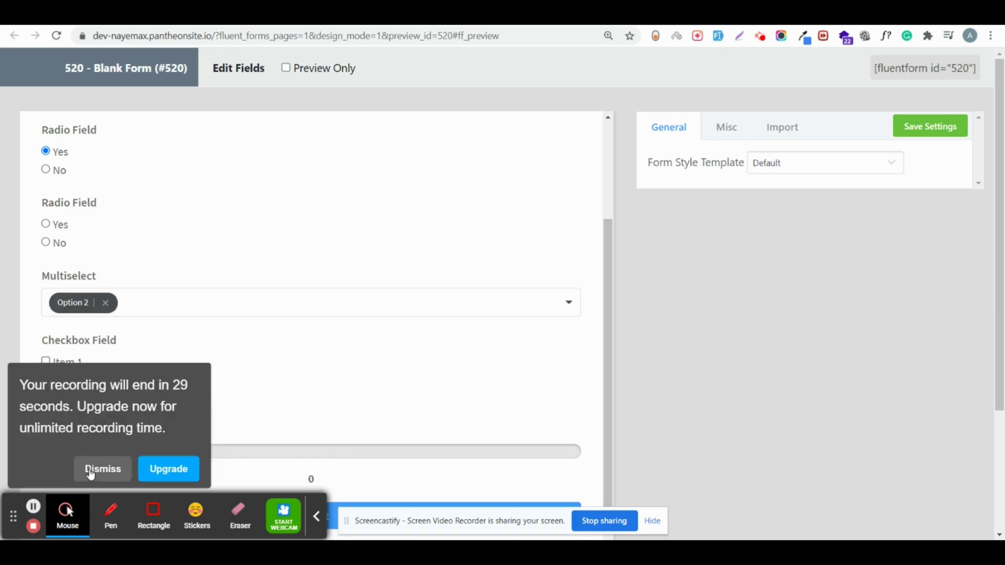
pyautogui.click(103, 469)
# Step: Tick Checkbox Item 3, set the Range Slider to 9, and submit the form
pyautogui.click(45, 397)
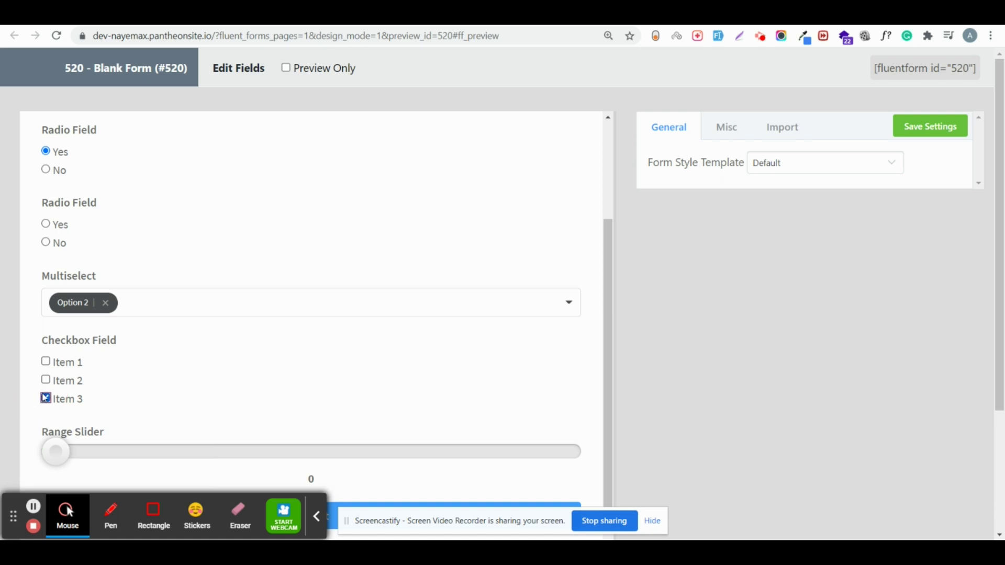
pyautogui.scroll(-1, 45, 392)
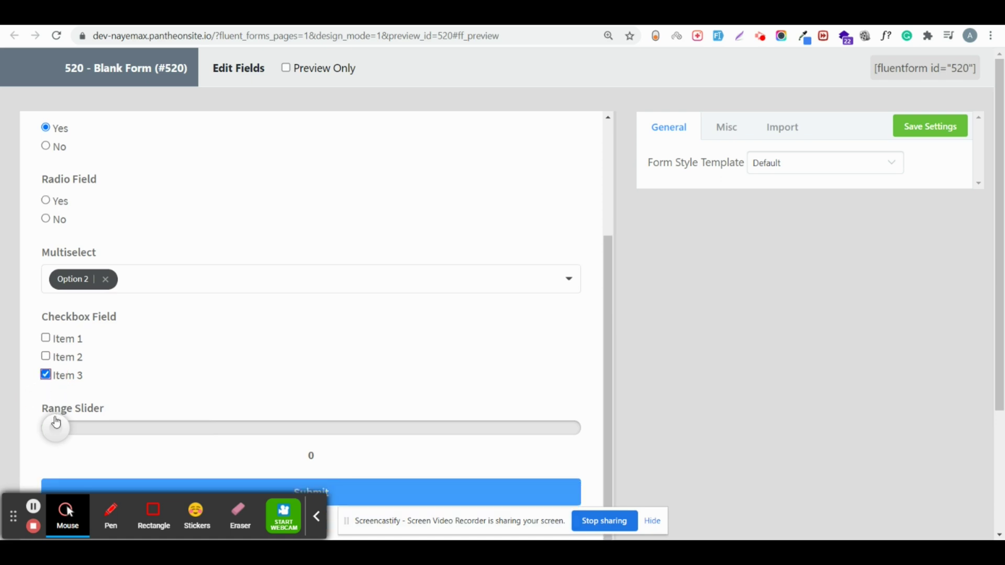
pyautogui.moveTo(57, 427); pyautogui.dragTo(490, 510)
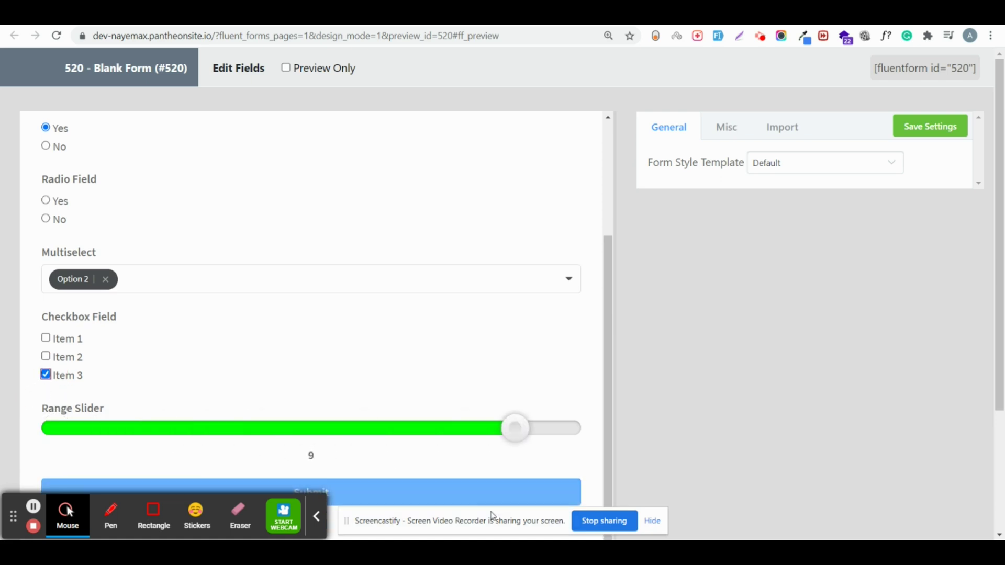
pyautogui.scroll(-2, 439, 409)
pyautogui.scroll(-1, 438, 413)
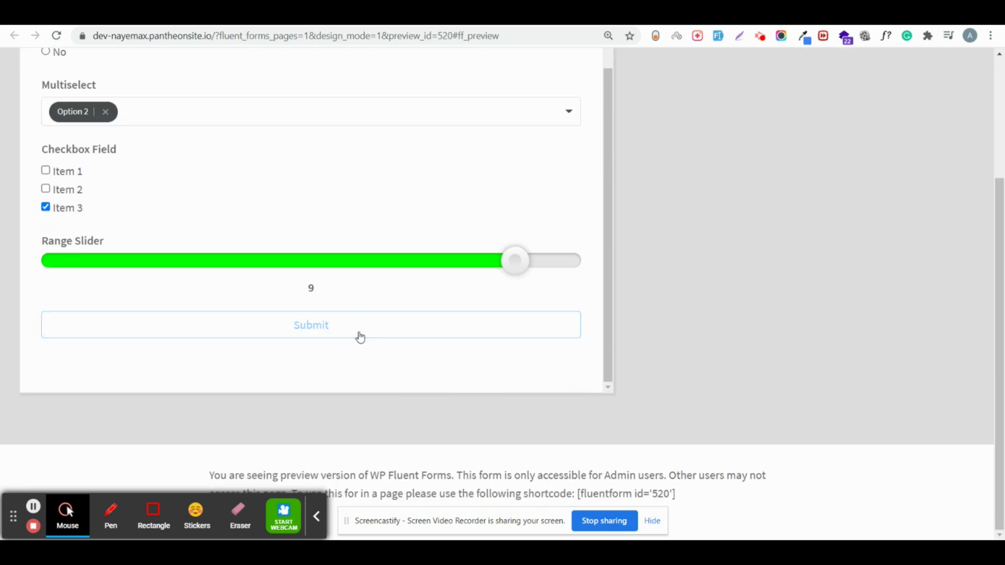
pyautogui.click(360, 337)
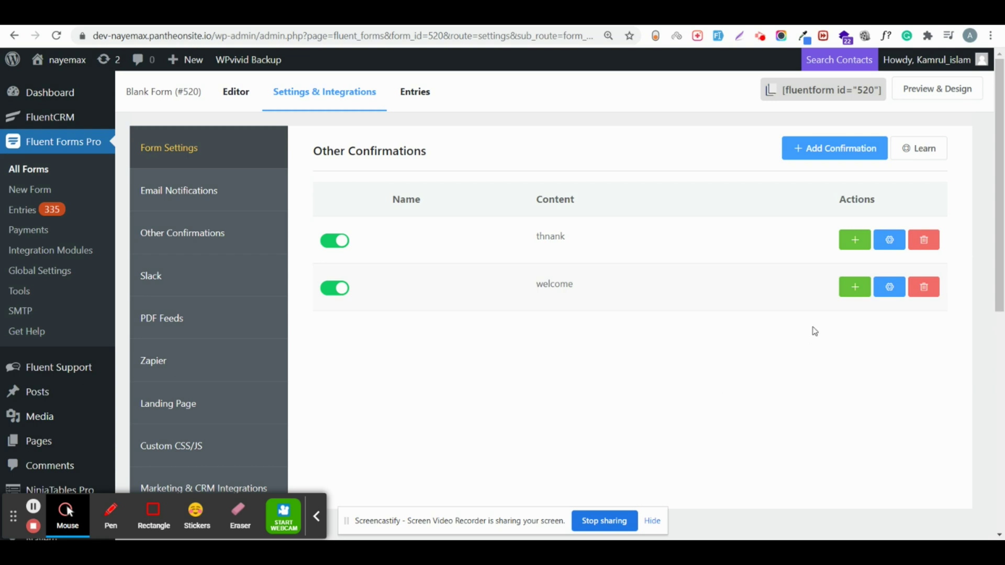
# Step: Insert the Numeric Field shortcode into the thnank confirmation message, then go to Email Notifications
pyautogui.click(889, 240)
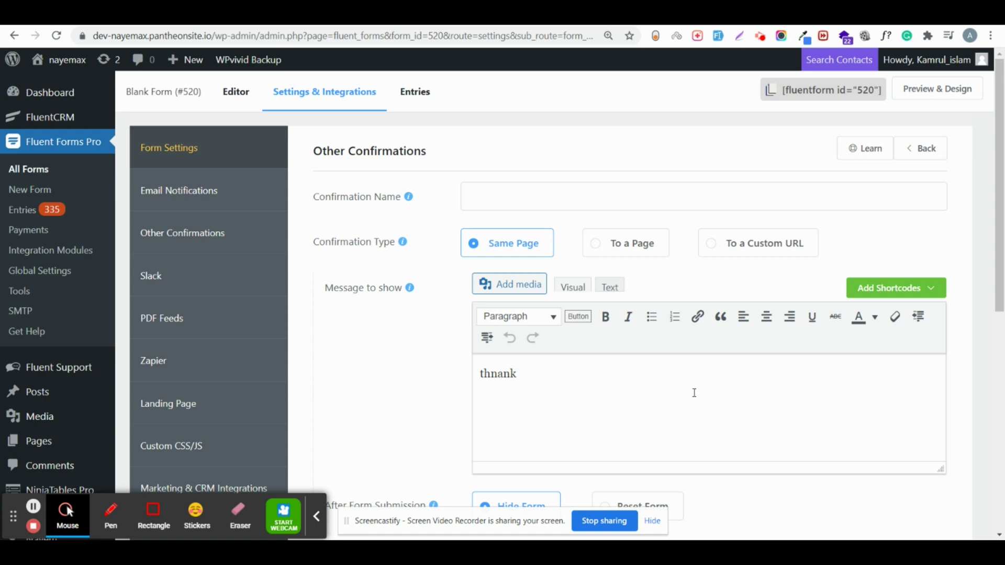
pyautogui.click(866, 289)
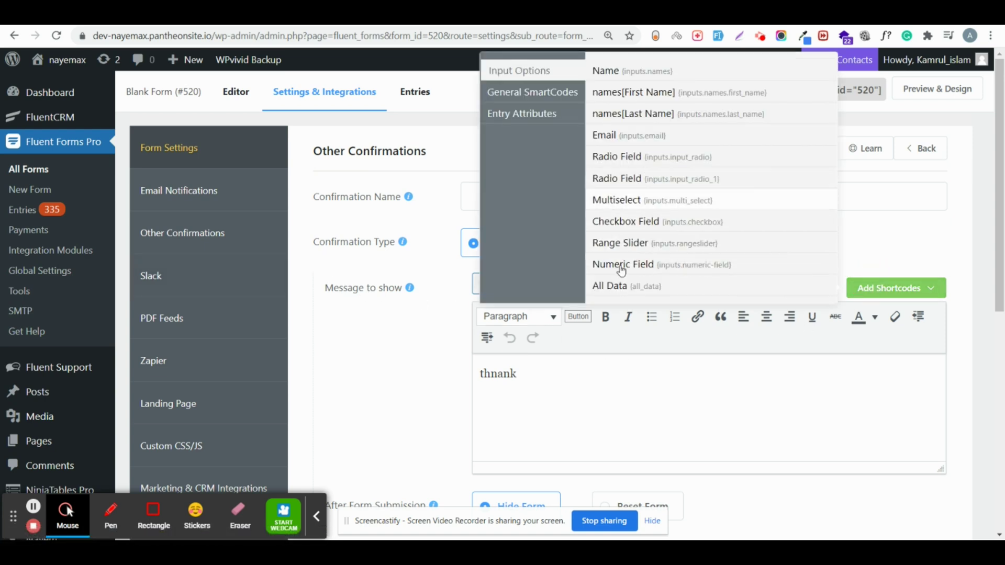
pyautogui.scroll(-1, 638, 247)
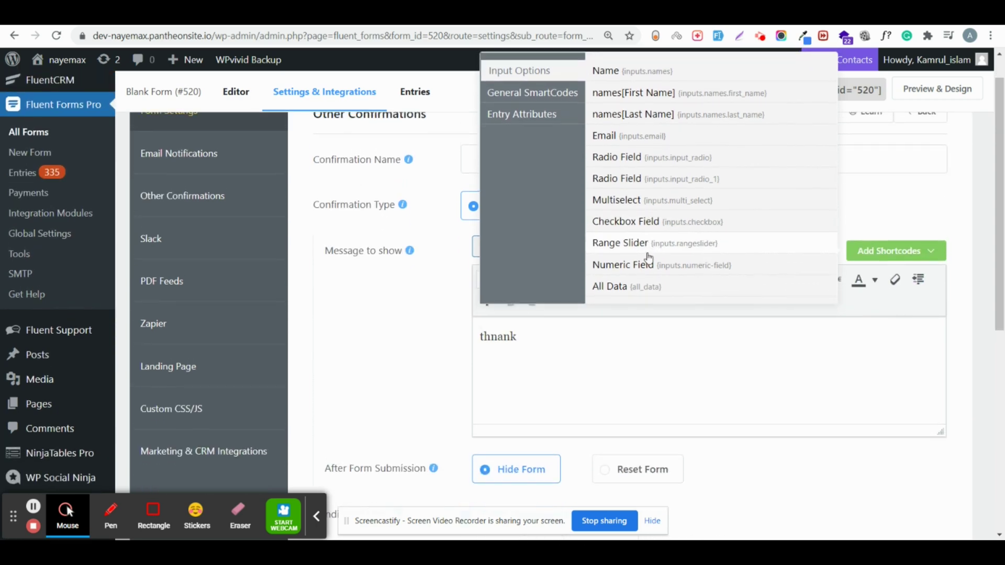
pyautogui.click(647, 266)
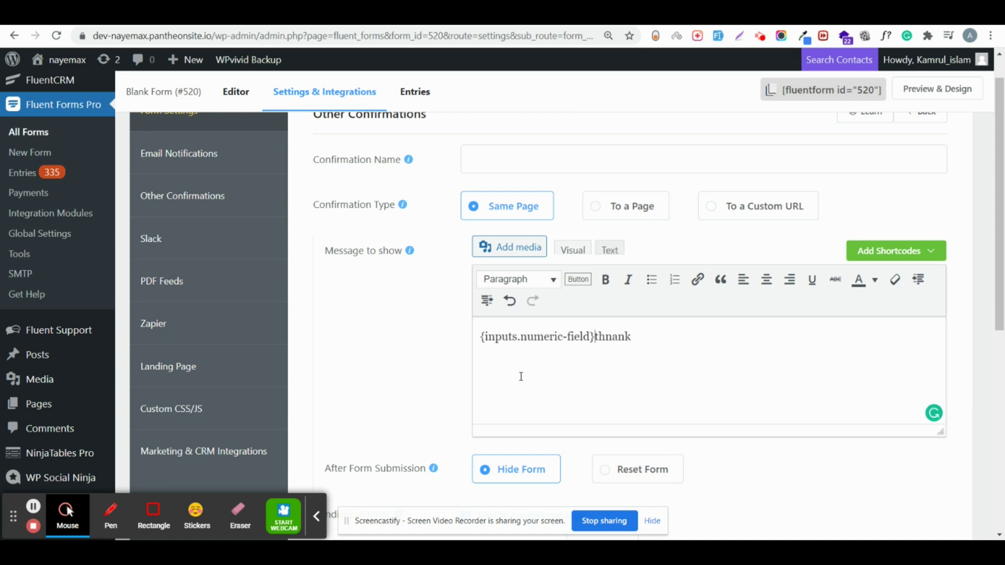
pyautogui.click(197, 164)
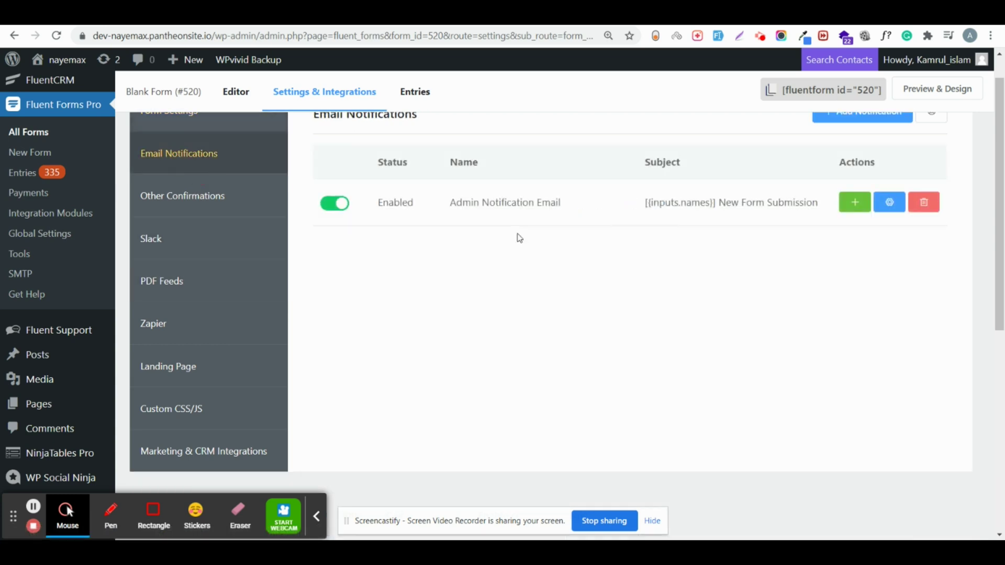
# Step: Enable conditional logic on the Admin Notification Email
pyautogui.scroll(1, 517, 244)
pyautogui.click(889, 239)
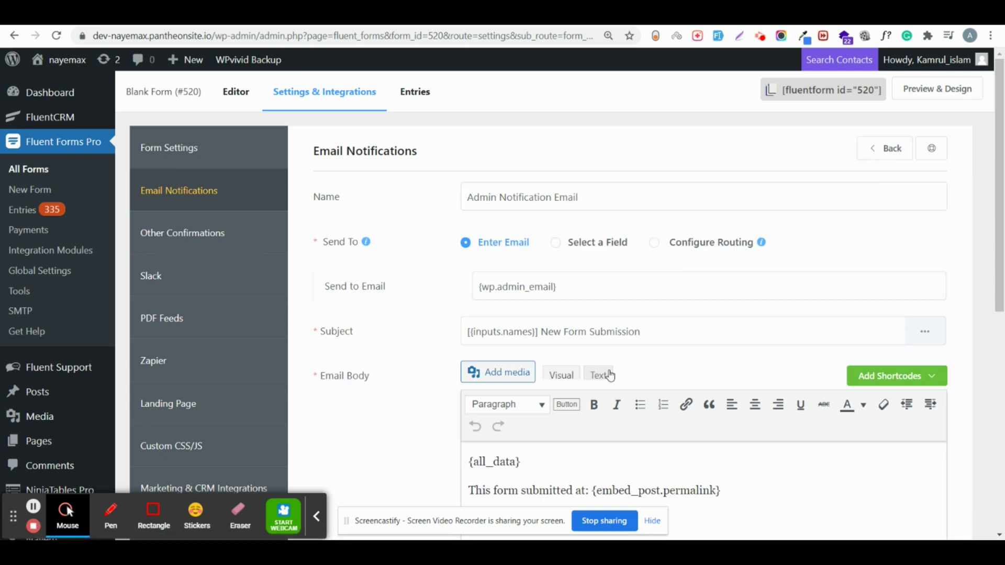
pyautogui.click(608, 375)
pyautogui.scroll(-10, 624, 338)
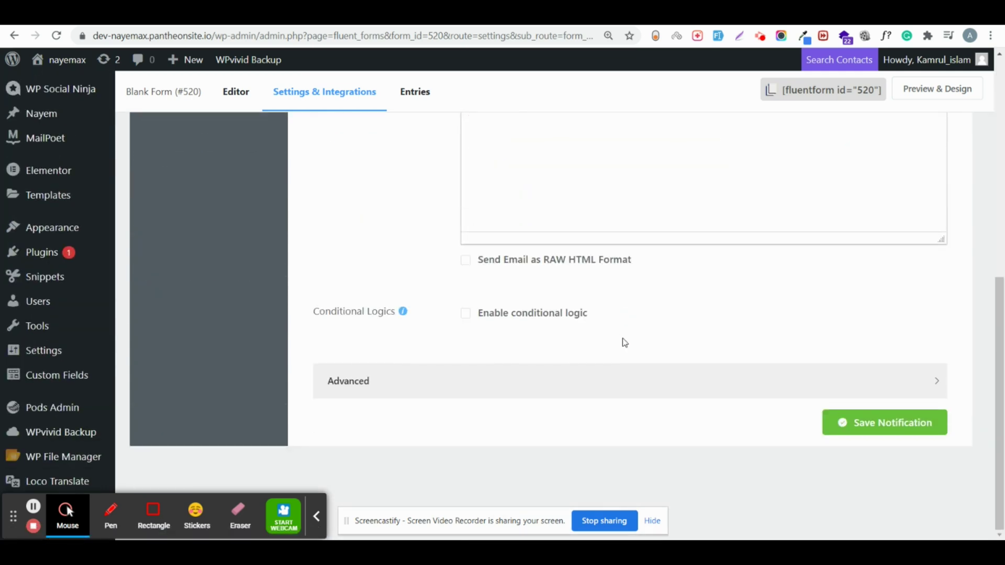
pyautogui.click(467, 316)
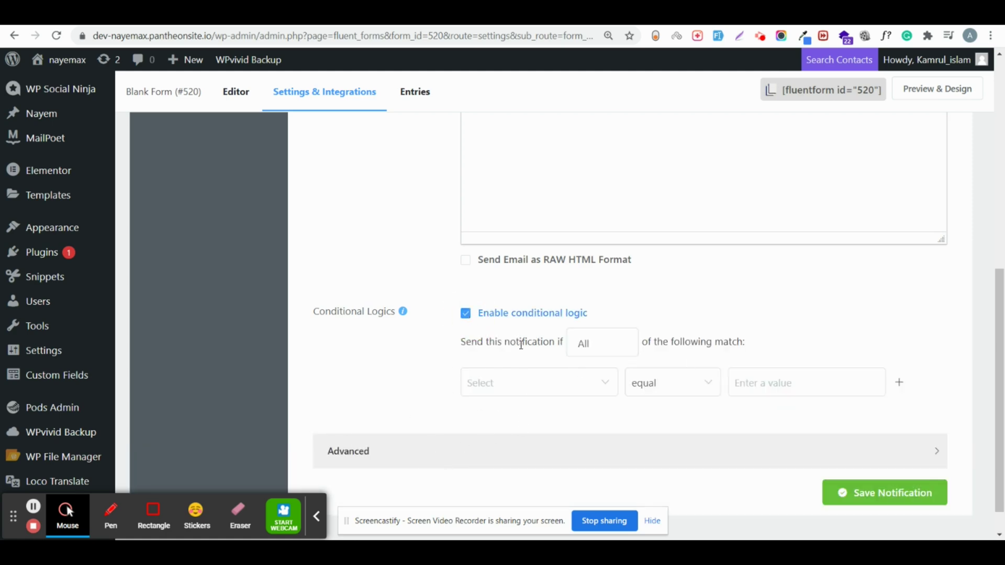
pyautogui.scroll(10, 525, 363)
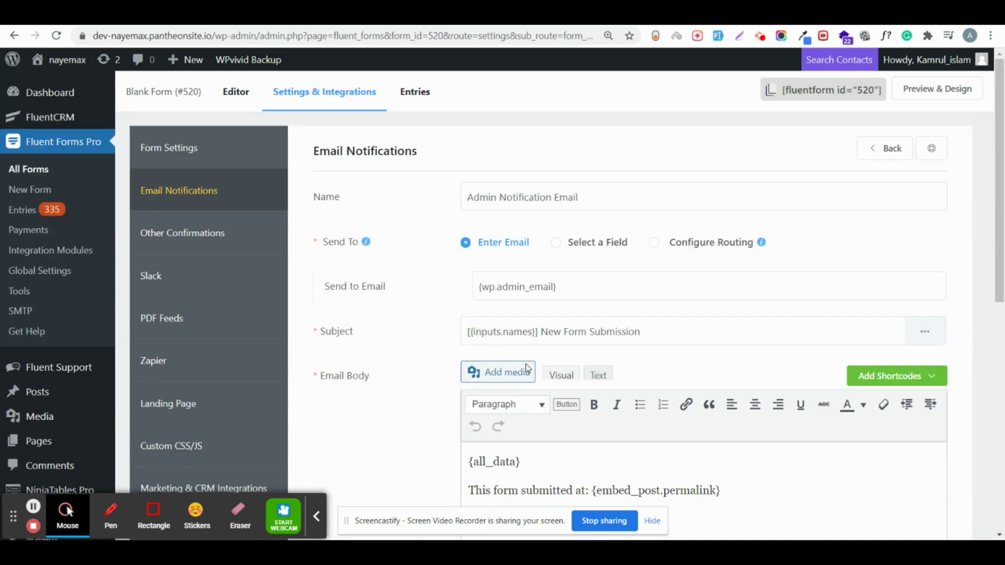